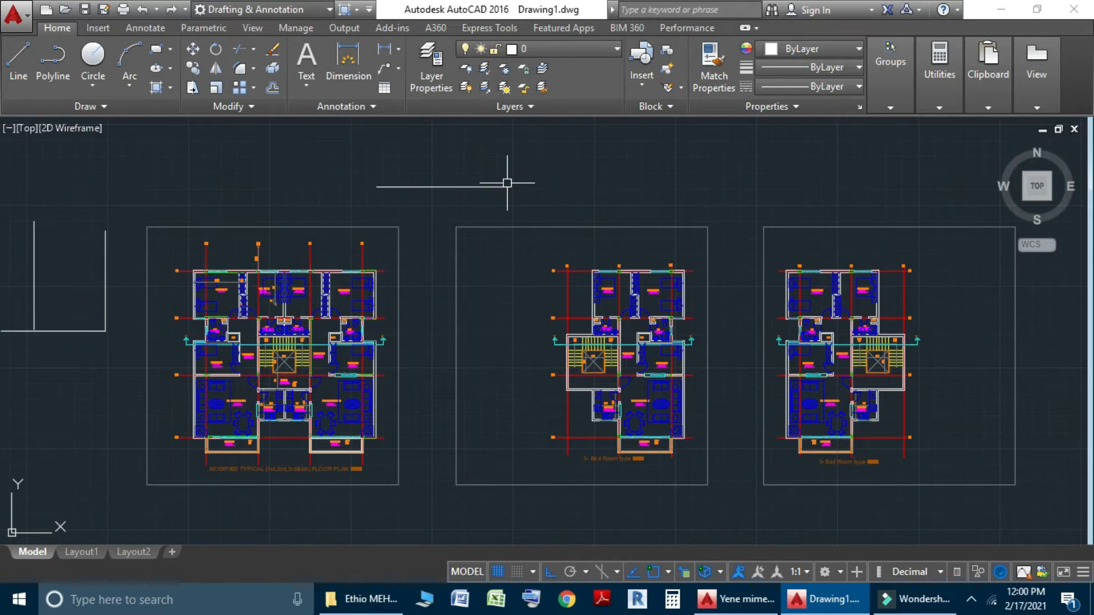
Draw two connected line segments above the middle floor plan, one vertical downward and one horizontal from its lower end
{"action": "type", "text": "LINE"}
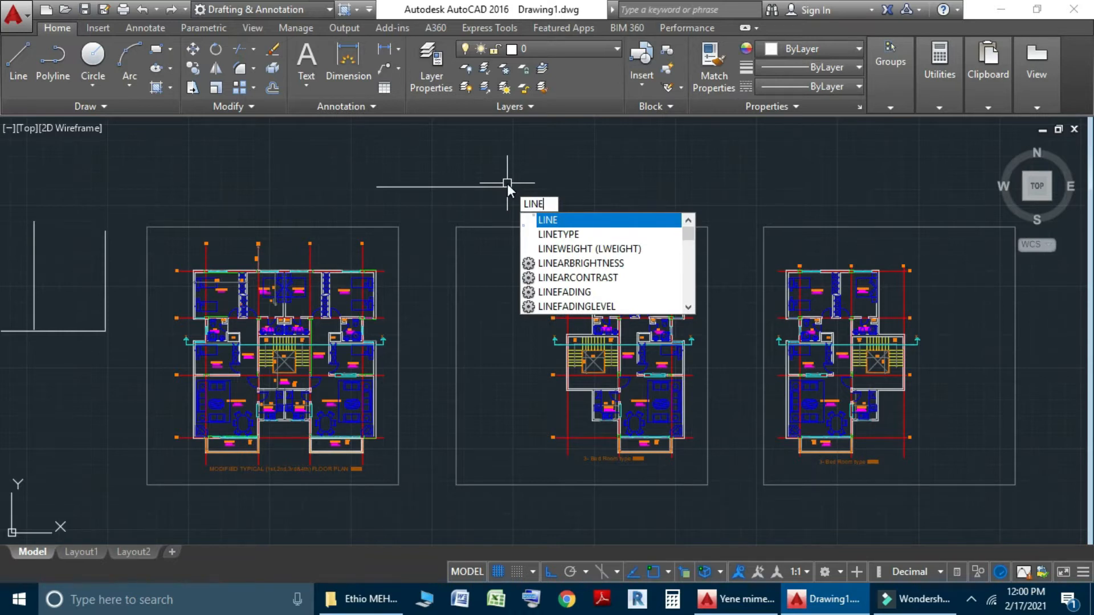
{"action": "key", "text": "Return"}
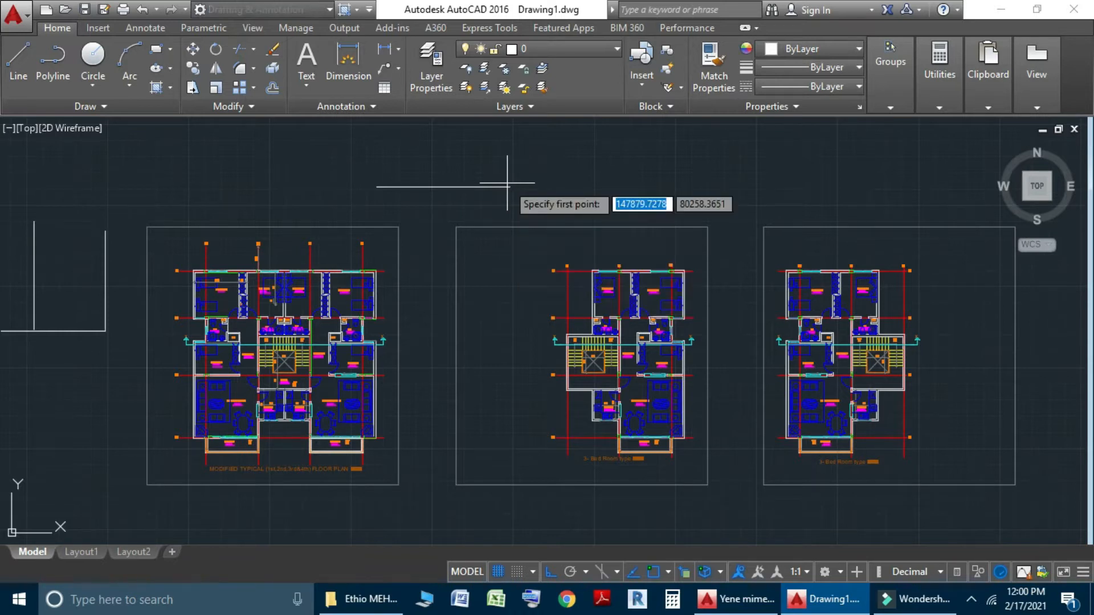
{"action": "left_click", "coordinate": [594, 212]}
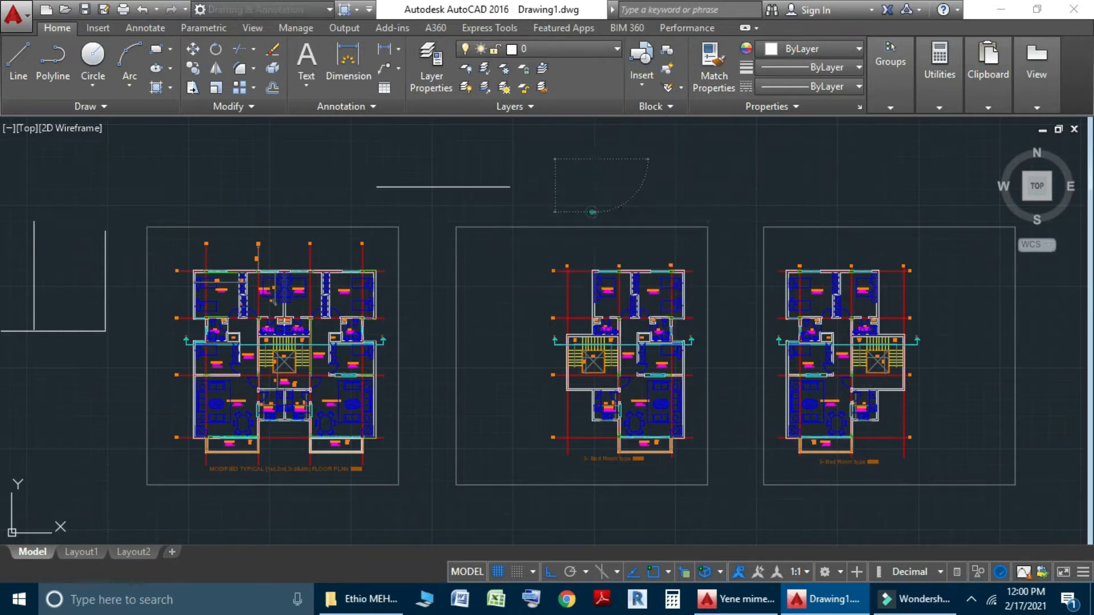
{"action": "left_click", "coordinate": [732, 217]}
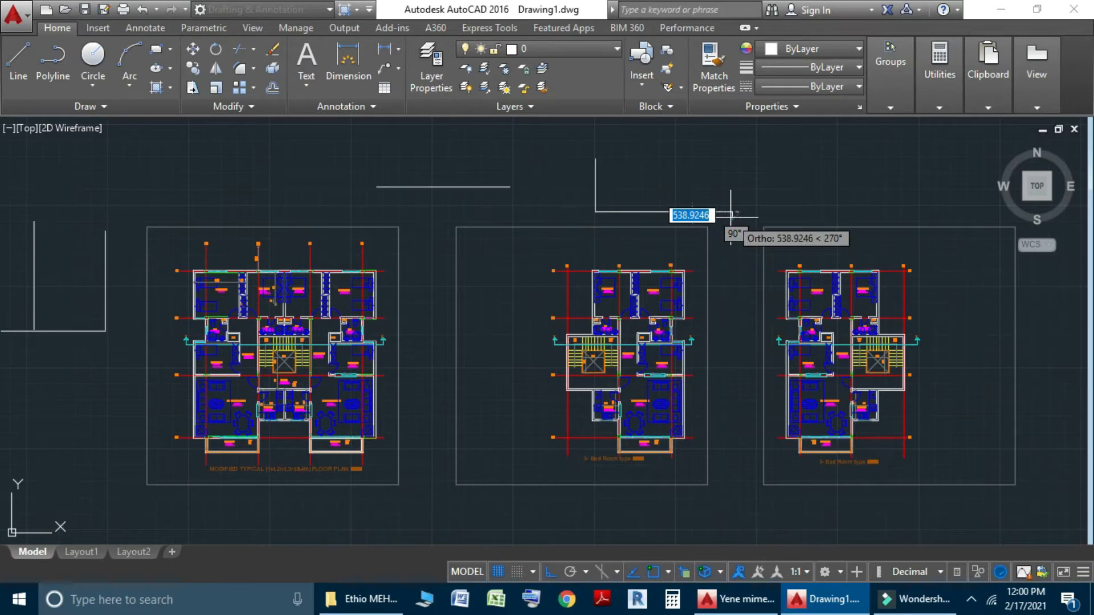
{"action": "key", "text": "Escape"}
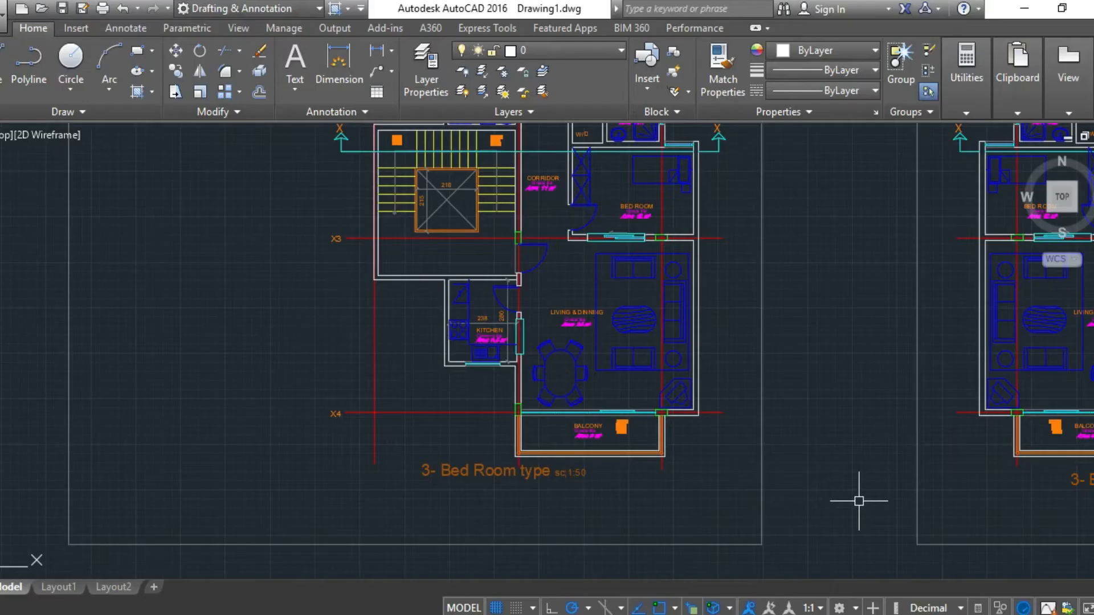
Crossing-select the kitchen, living and balcony area of the 3-bedroom plan and clear the selection
{"action": "left_click", "coordinate": [859, 501]}
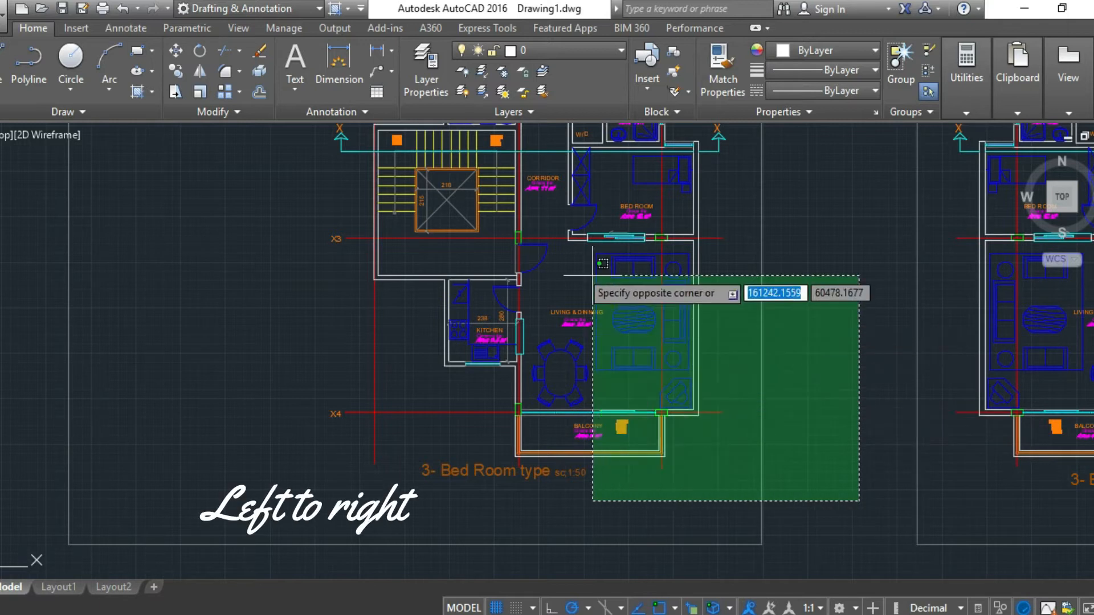
{"action": "left_click", "coordinate": [433, 244]}
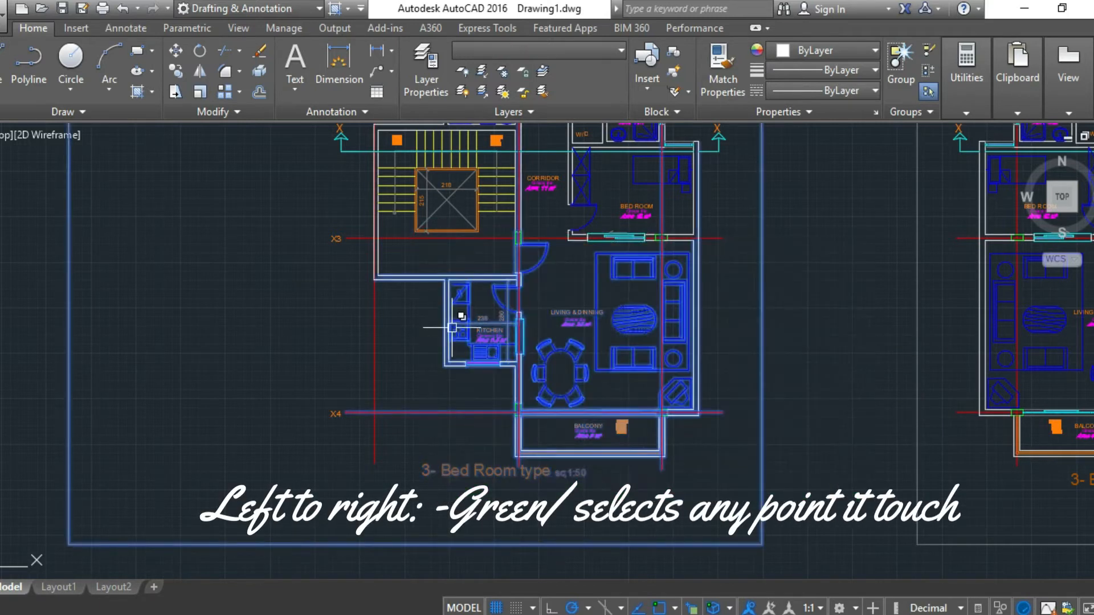
{"action": "key", "text": "Escape"}
Crossing-select the balcony's railing lines and level labels from outside its lower-right corner, and clear the selection
{"action": "scroll", "coordinate": [680, 476], "scroll_direction": "up", "scroll_amount": 4}
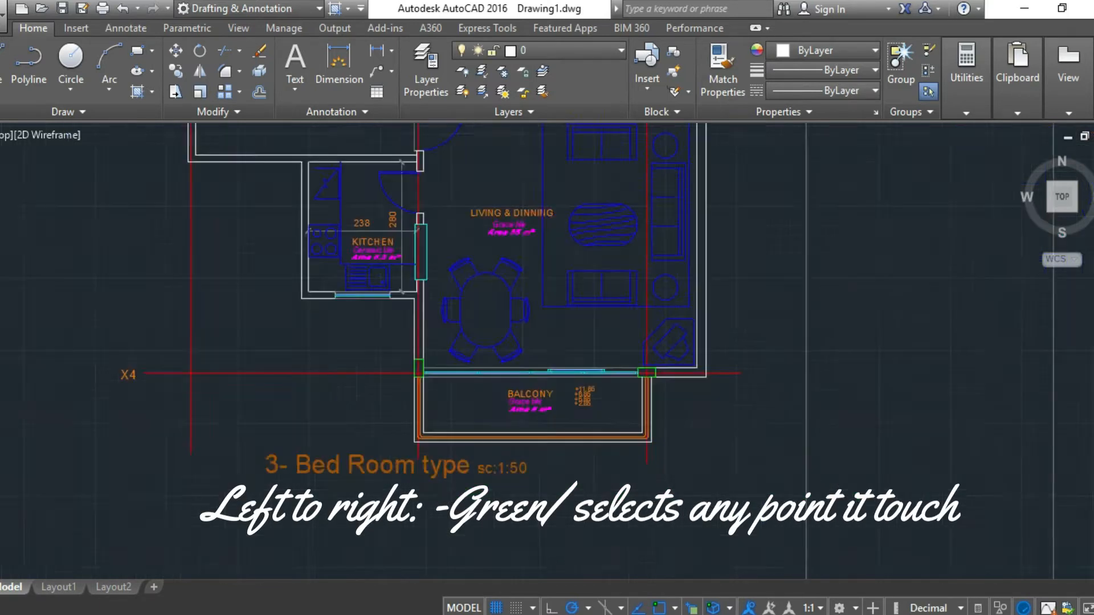
{"action": "left_click", "coordinate": [678, 461]}
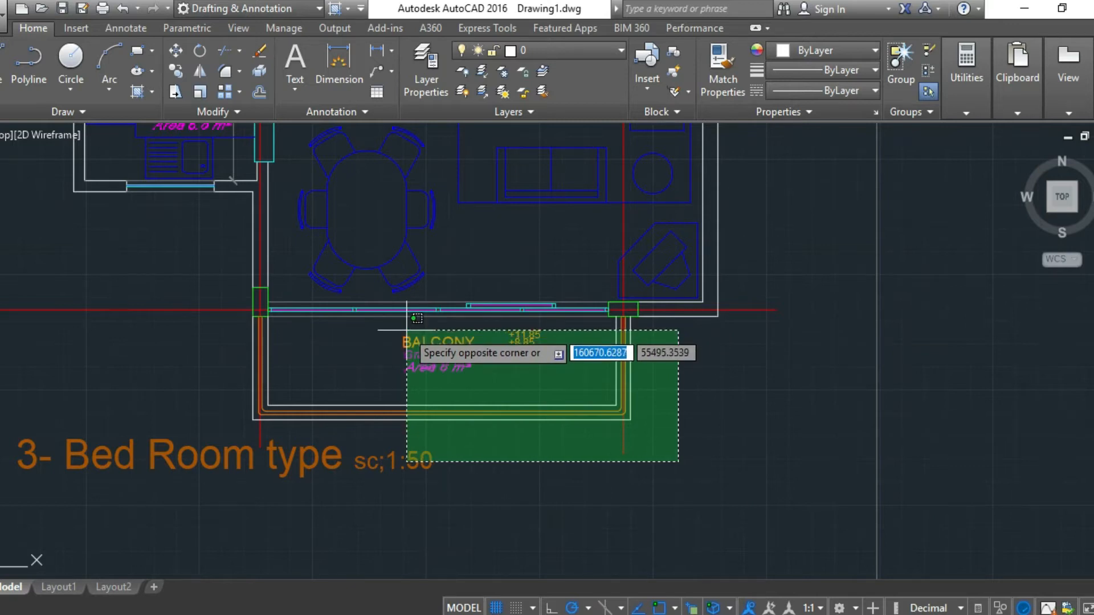
{"action": "left_click", "coordinate": [481, 327]}
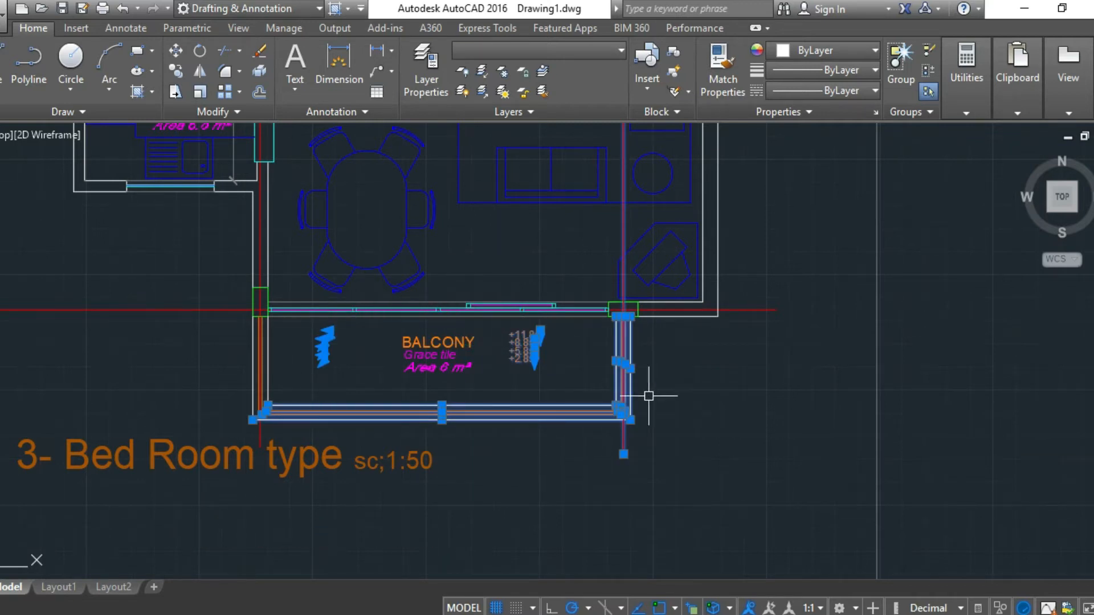
{"action": "key", "text": "Escape"}
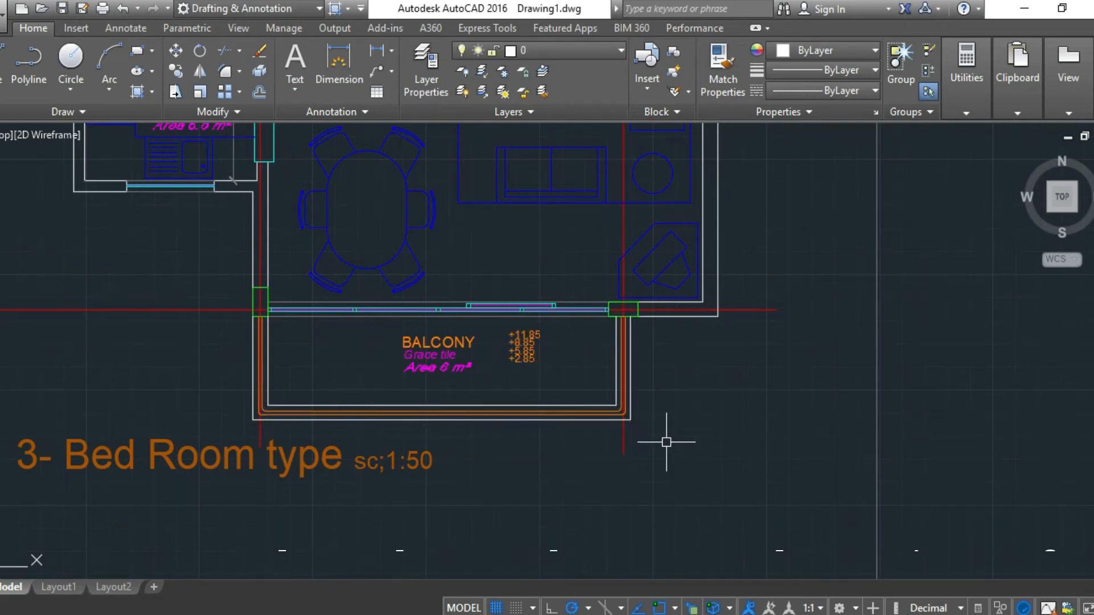
Crossing-select only the lower-right corner of the balcony with a small window, and clear the selection
{"action": "scroll", "coordinate": [433, 365], "scroll_direction": "up", "scroll_amount": 2}
{"action": "scroll", "coordinate": [555, 442], "scroll_direction": "down", "scroll_amount": 5}
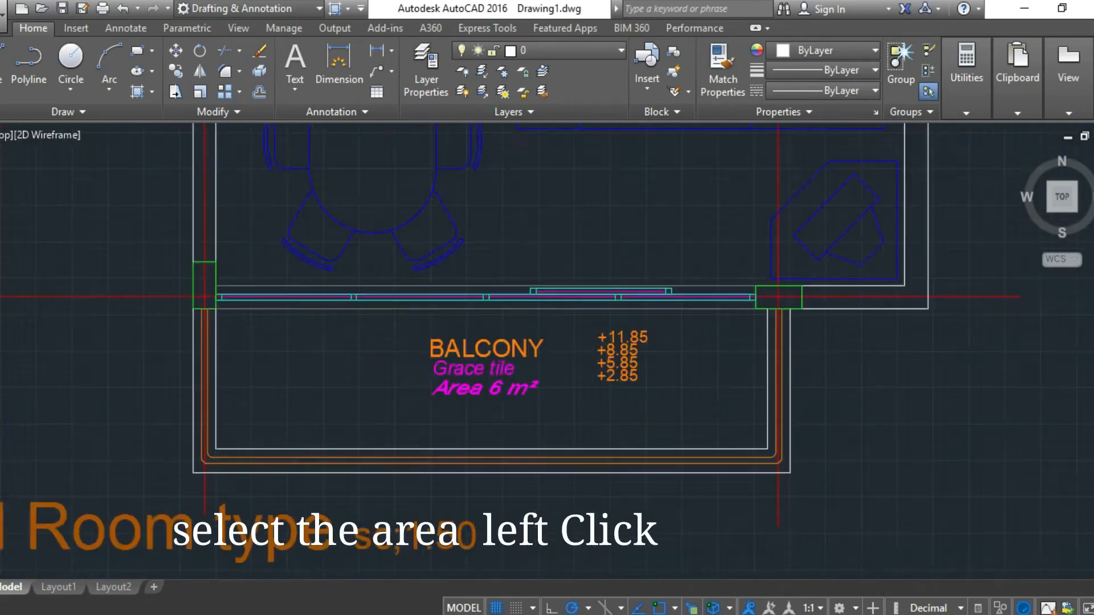
{"action": "scroll", "coordinate": [553, 438], "scroll_direction": "up", "scroll_amount": 3}
{"action": "mouse_move", "coordinate": [464, 300]}
{"action": "middle_mouse_down"}
{"action": "mouse_move", "coordinate": [488, 460]}
{"action": "mouse_move", "coordinate": [522, 562]}
{"action": "middle_mouse_up"}
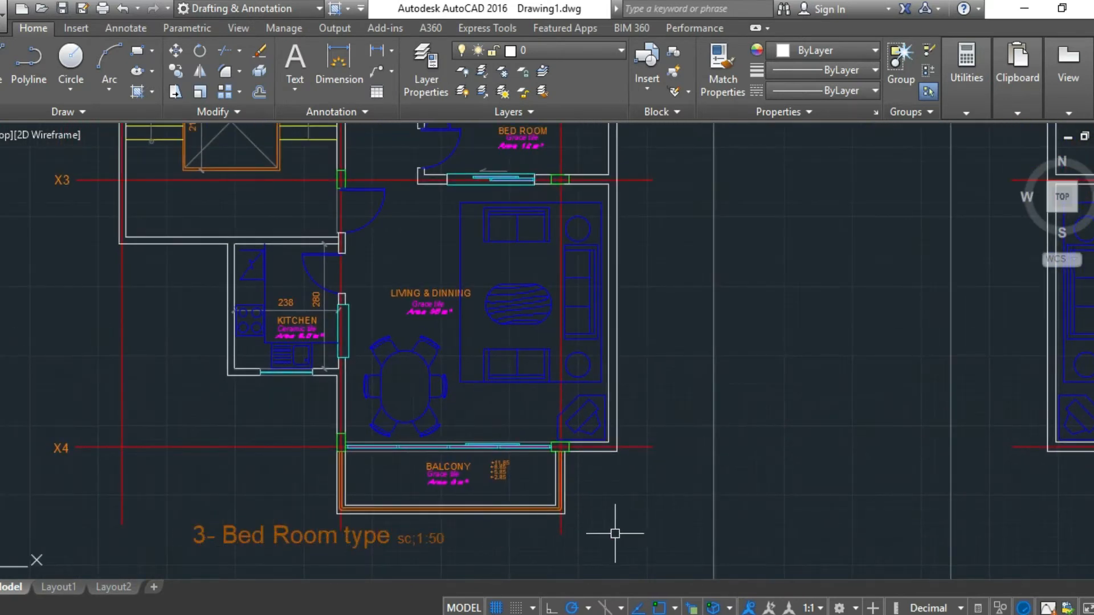
{"action": "left_click", "coordinate": [611, 541]}
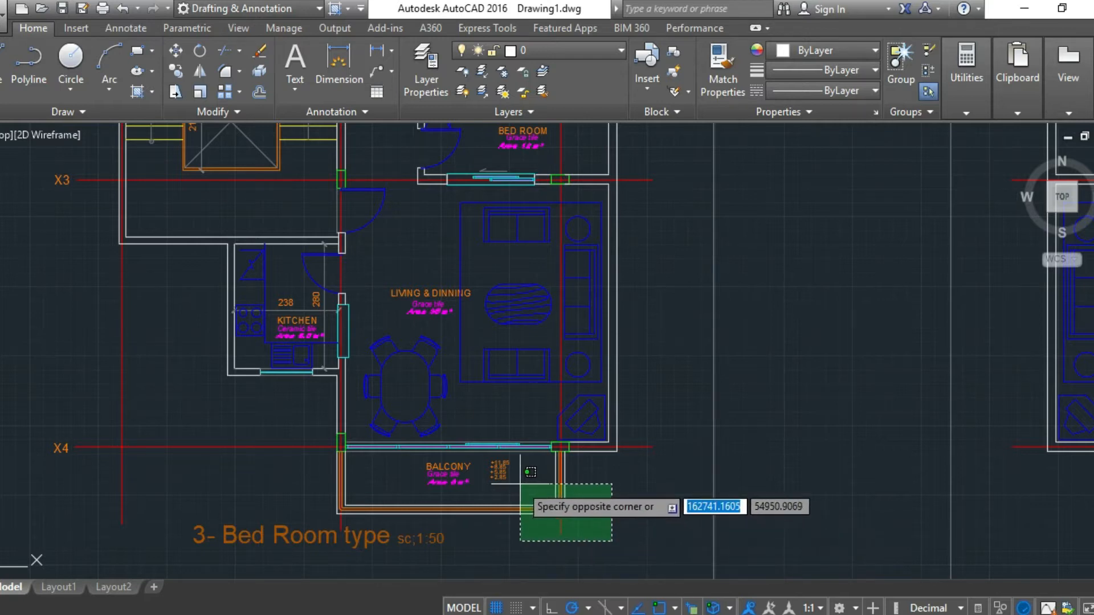
{"action": "left_click", "coordinate": [520, 483]}
{"action": "key", "text": "Escape"}
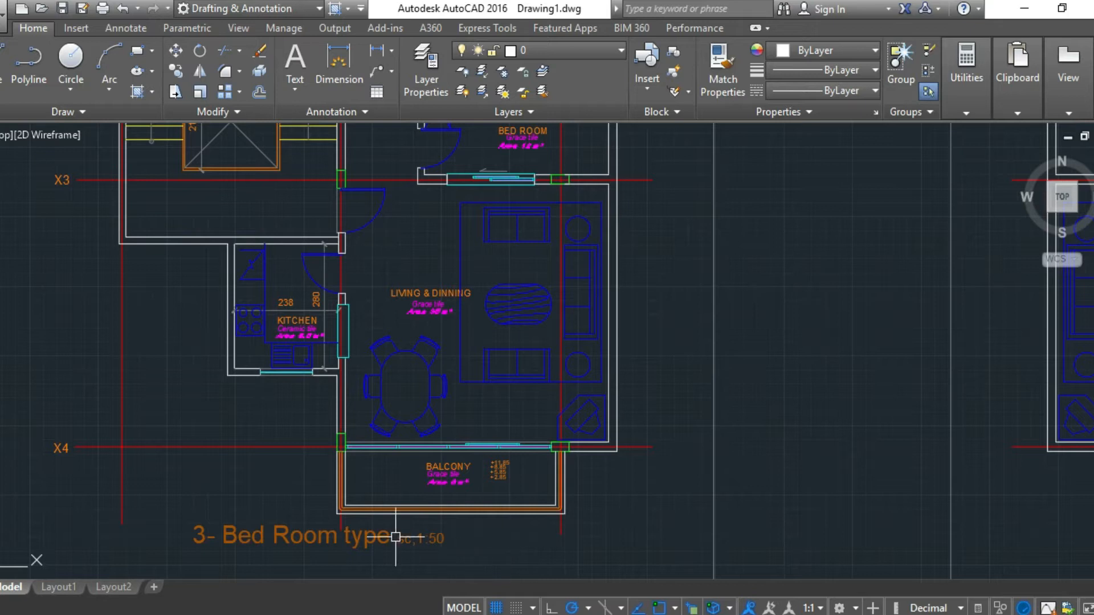
Try an enclosing window selection starting below the plan title and ending in the empty space between the two 3-bedroom plans
{"action": "scroll", "coordinate": [381, 531], "scroll_direction": "down", "scroll_amount": 3}
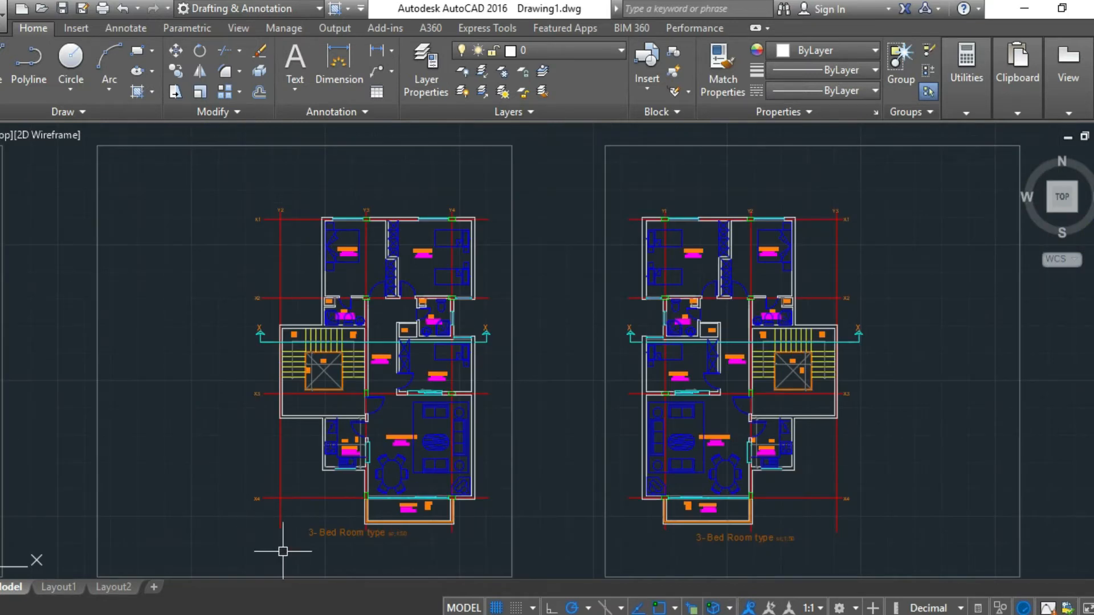
{"action": "left_click", "coordinate": [307, 546]}
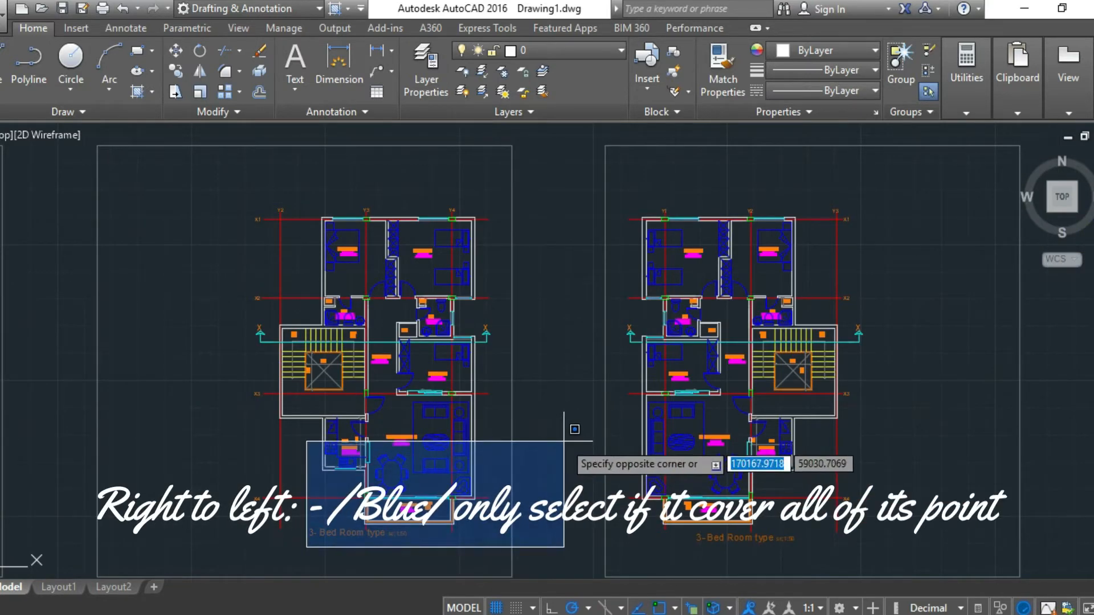
{"action": "scroll", "coordinate": [575, 429], "scroll_direction": "up", "scroll_amount": 5}
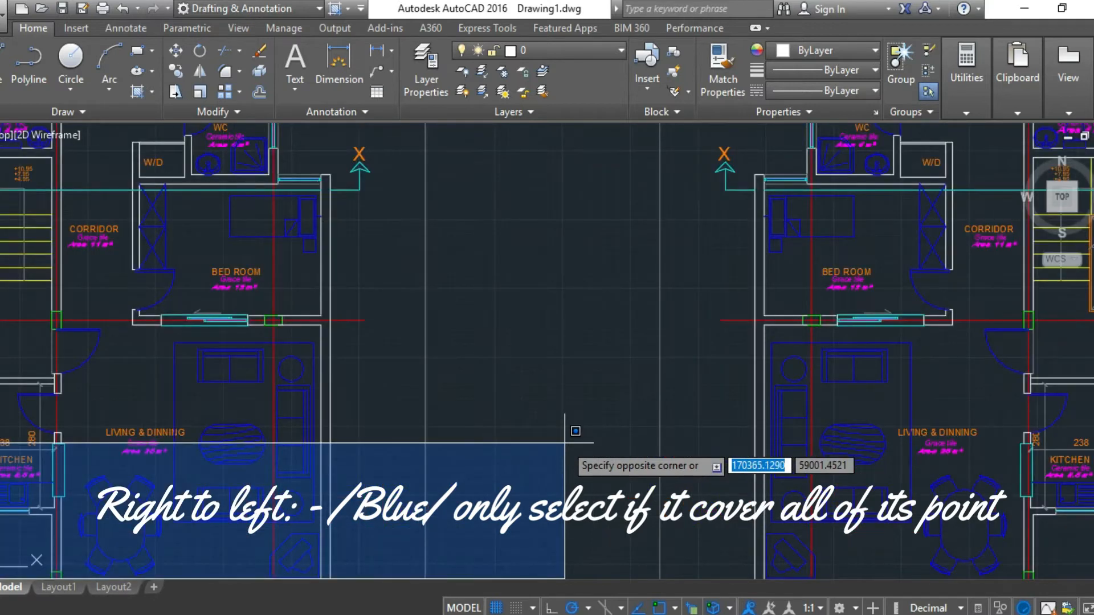
{"action": "left_click", "coordinate": [402, 507]}
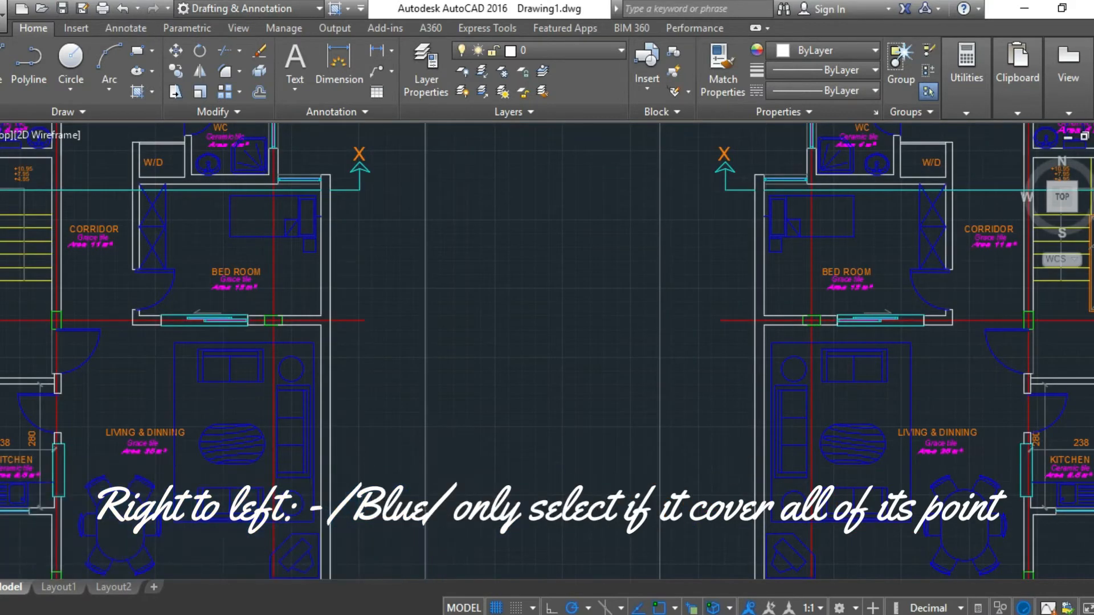
Select the fully enclosed objects at the balcony's right side with an enclosing window, and clear the selection
{"action": "scroll", "coordinate": [422, 519], "scroll_direction": "down", "scroll_amount": 6}
{"action": "scroll", "coordinate": [342, 573], "scroll_direction": "up", "scroll_amount": 8}
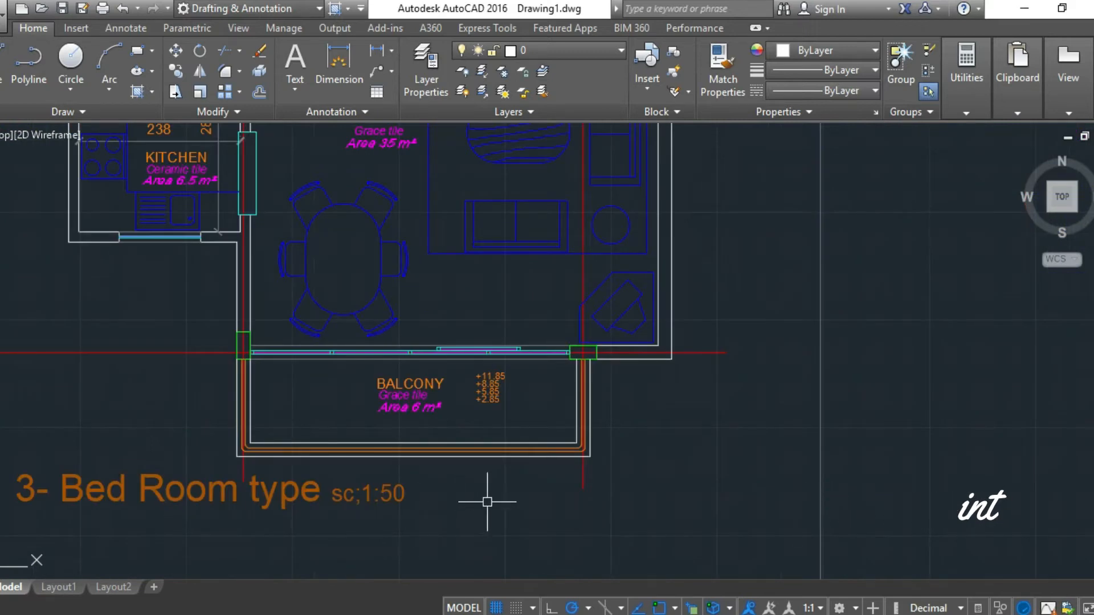
{"action": "left_click", "coordinate": [478, 510]}
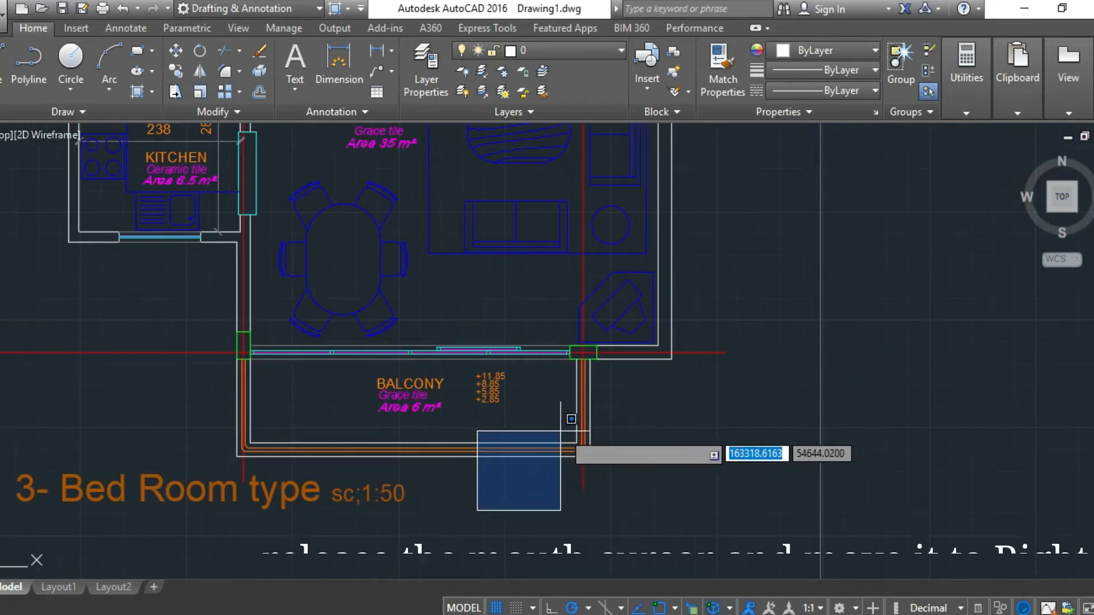
{"action": "left_click", "coordinate": [660, 349]}
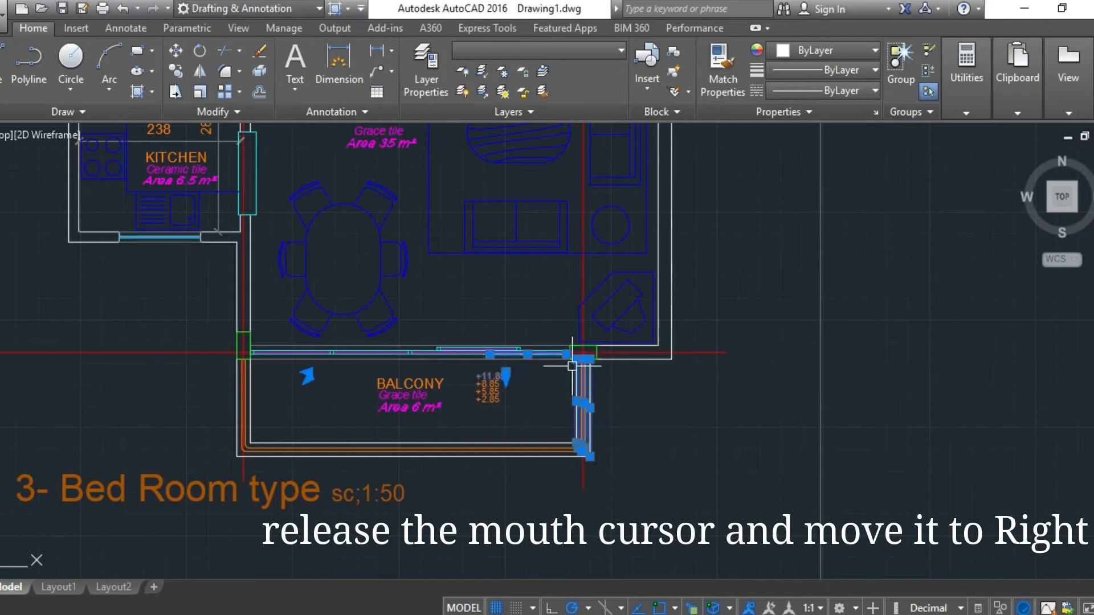
{"action": "key", "text": "Escape"}
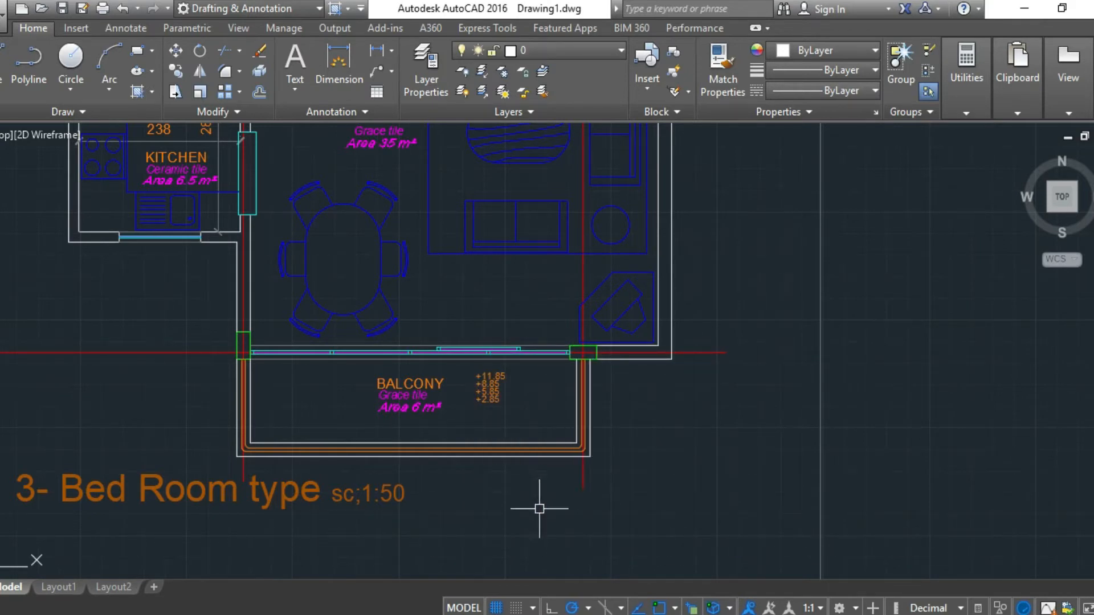
Lasso-select the column and railing corner at the balcony's right side with an irregular outline, and clear the selection
{"action": "mouse_move", "coordinate": [609, 525]}
{"action": "left_mouse_down"}
{"action": "mouse_move", "coordinate": [609, 431]}
{"action": "mouse_move", "coordinate": [579, 349]}
{"action": "mouse_move", "coordinate": [583, 301]}
{"action": "mouse_move", "coordinate": [687, 439]}
{"action": "left_mouse_up"}
{"action": "key", "text": "Escape"}
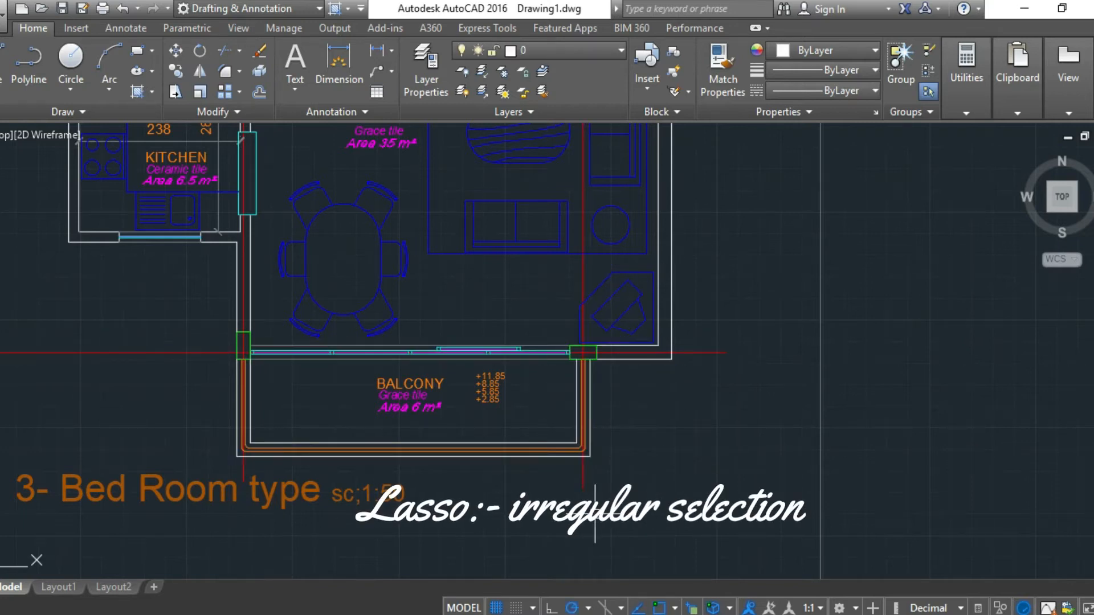
{"action": "mouse_move", "coordinate": [570, 492]}
{"action": "left_mouse_down"}
{"action": "mouse_move", "coordinate": [584, 402]}
{"action": "mouse_move", "coordinate": [545, 329]}
{"action": "mouse_move", "coordinate": [616, 318]}
{"action": "mouse_move", "coordinate": [635, 354]}
{"action": "left_mouse_up"}
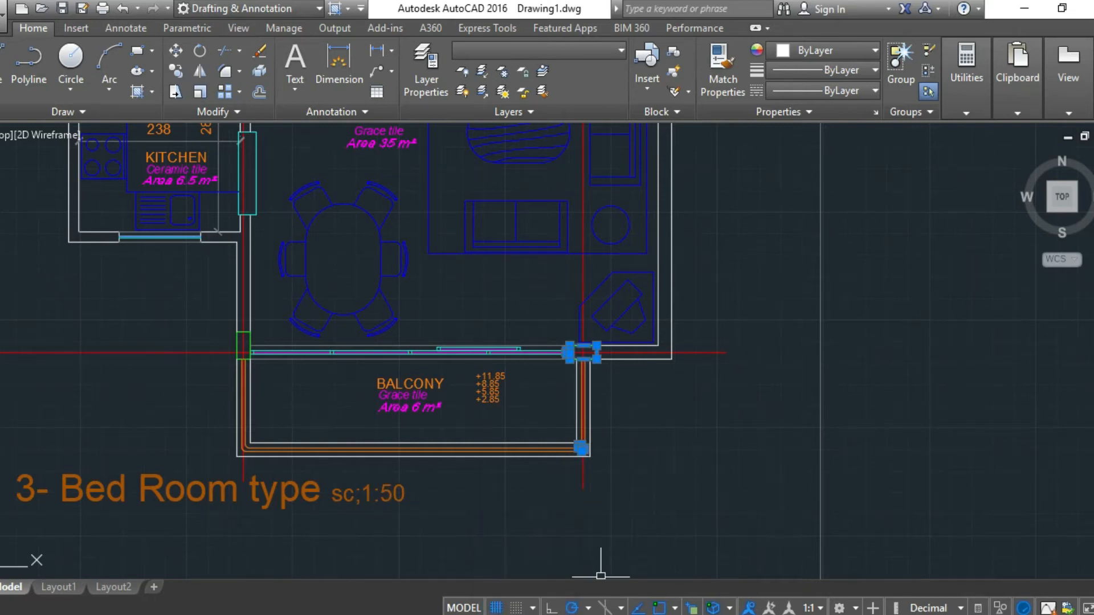
{"action": "left_click", "coordinate": [493, 454]}
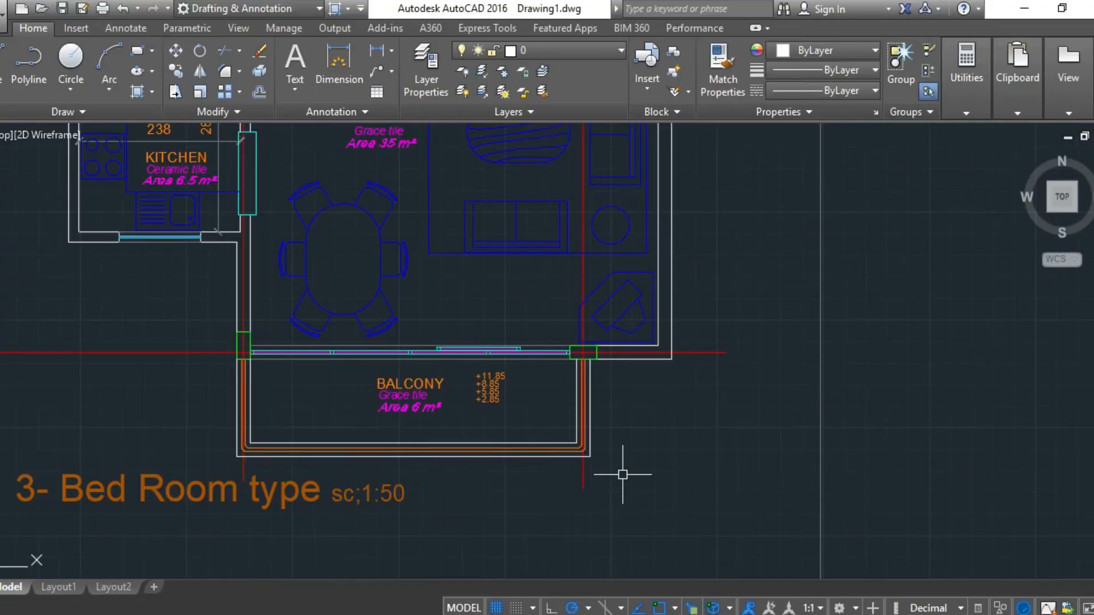
Select the upper wardrobe's right edge and the collinear wall line below it in the 20 m² bedroom, and clear the selection
{"action": "scroll", "coordinate": [261, 504], "scroll_direction": "down", "scroll_amount": 6}
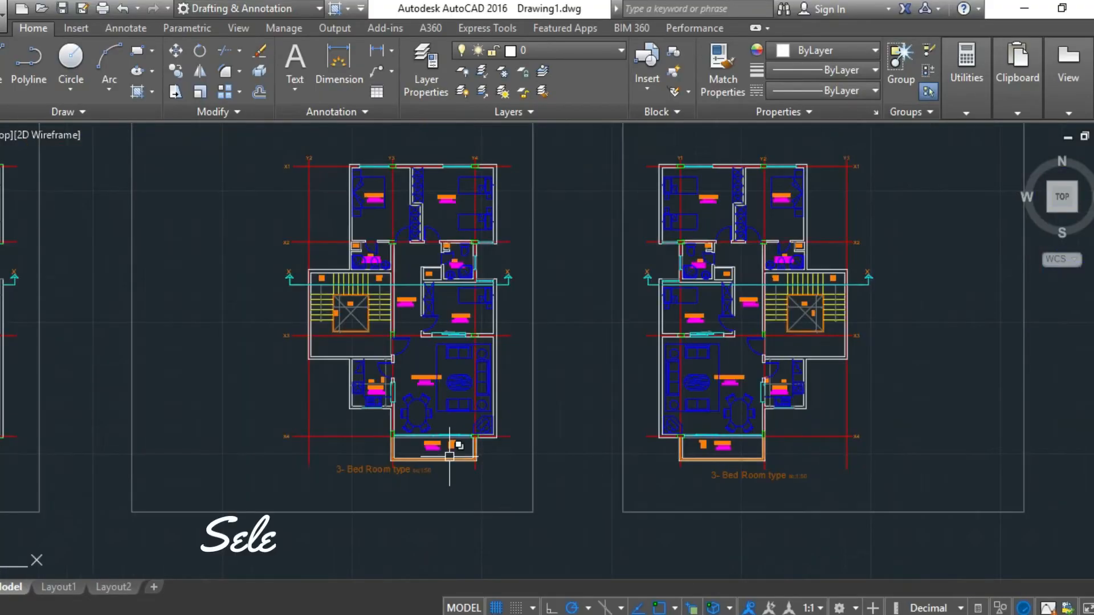
{"action": "scroll", "coordinate": [427, 190], "scroll_direction": "up", "scroll_amount": 9}
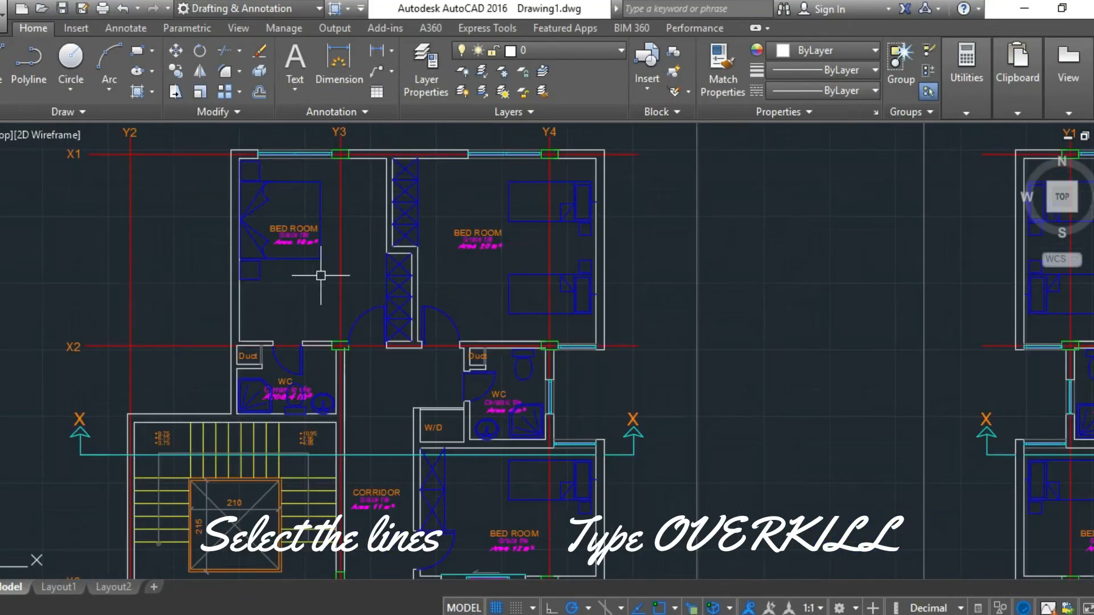
{"action": "scroll", "coordinate": [419, 274], "scroll_direction": "up", "scroll_amount": 2}
{"action": "scroll", "coordinate": [432, 361], "scroll_direction": "down", "scroll_amount": 5}
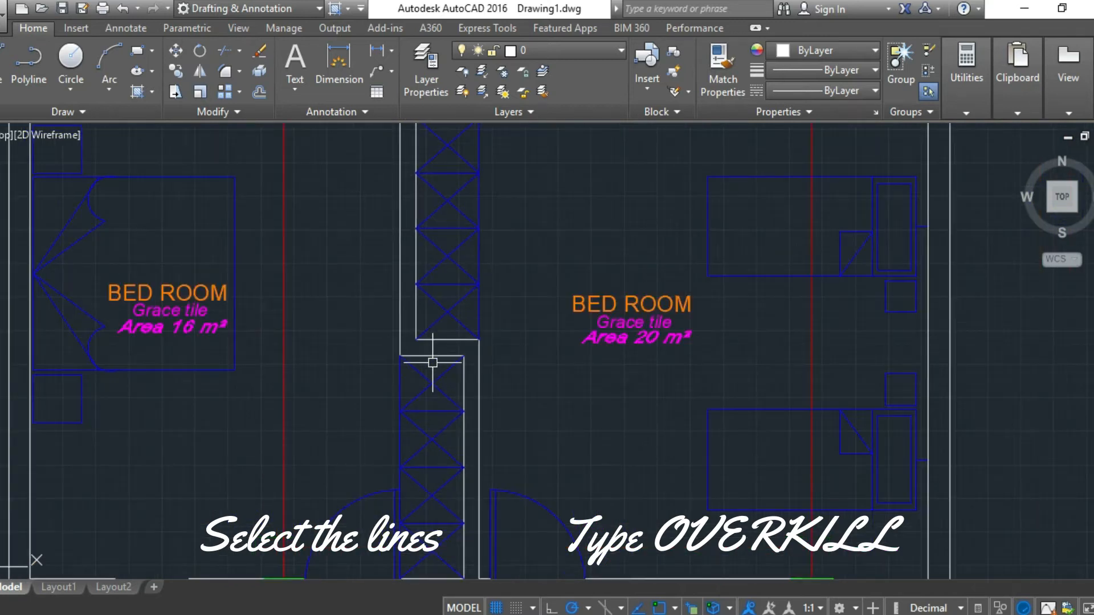
{"action": "left_click", "coordinate": [462, 279]}
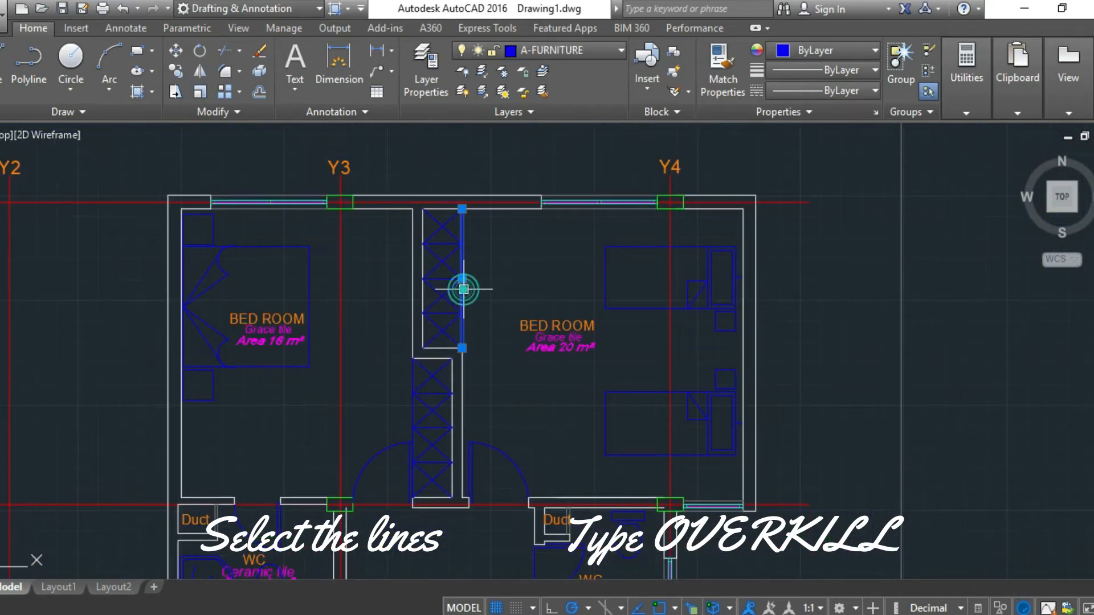
{"action": "left_click", "coordinate": [464, 380]}
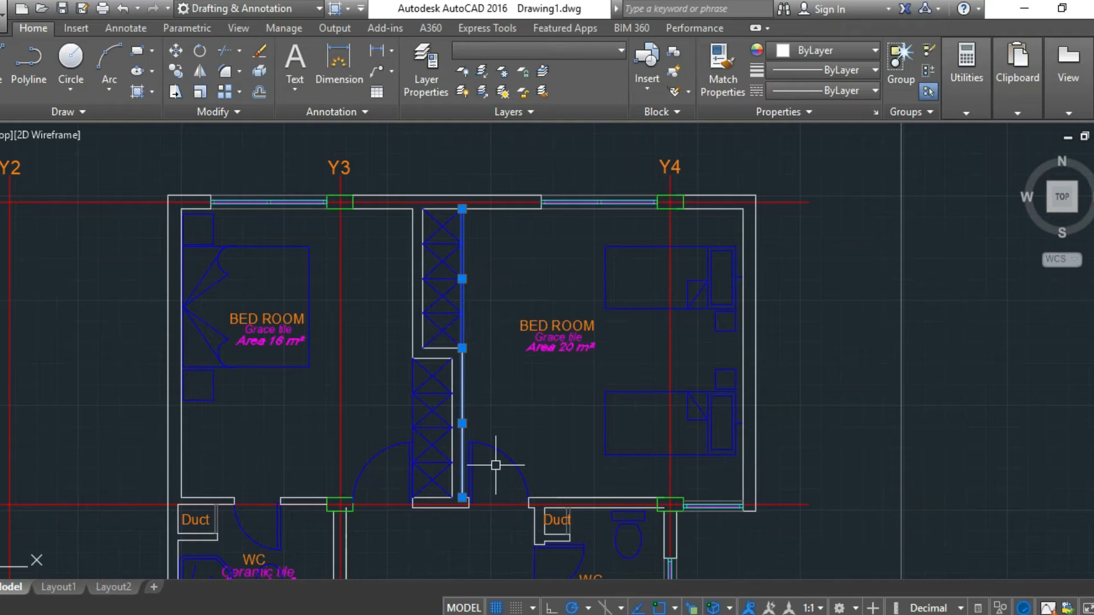
{"action": "key", "text": "Escape"}
Pick the wardrobe edge and adjoining wall line again where they meet at the partition step, and clear the selection
{"action": "scroll", "coordinate": [427, 342], "scroll_direction": "up", "scroll_amount": 4}
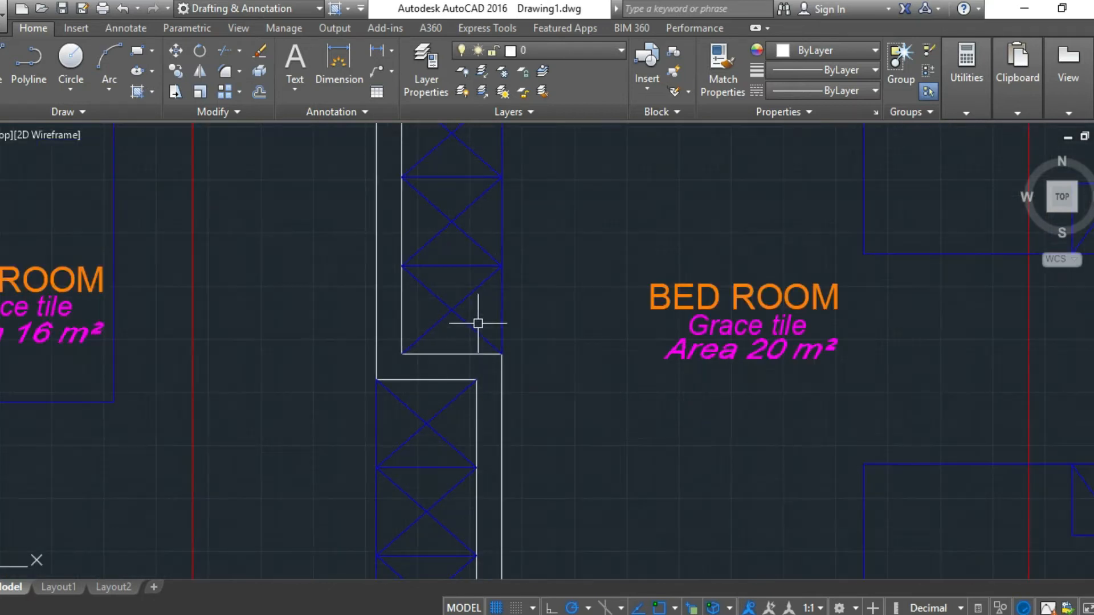
{"action": "left_click", "coordinate": [503, 314]}
{"action": "left_click", "coordinate": [496, 437]}
{"action": "left_click", "coordinate": [503, 454]}
{"action": "key", "text": "Escape"}
{"action": "scroll", "coordinate": [601, 375], "scroll_direction": "down", "scroll_amount": 2}
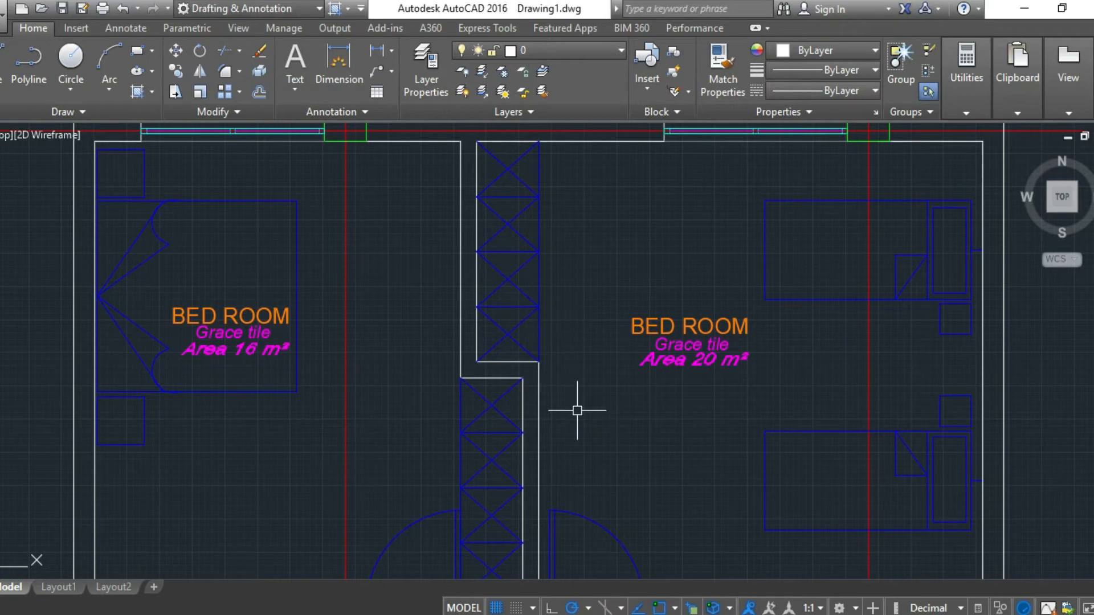
Run OVERKILL on the upper wardrobe's right edge and the collinear wall line below it, keeping the current comparison settings
{"action": "type", "text": "over"}
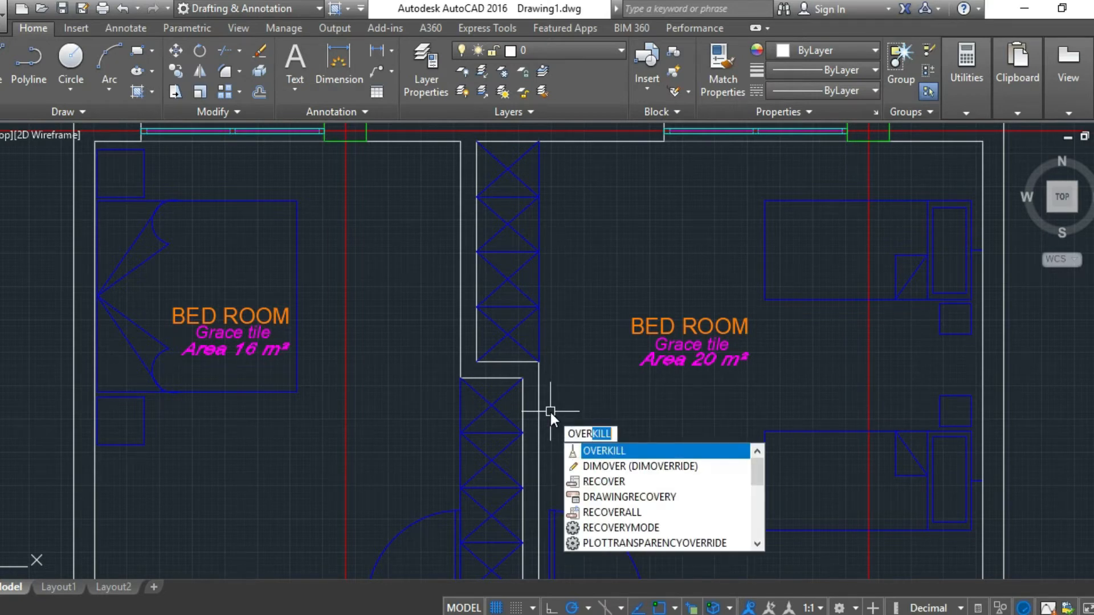
{"action": "left_click", "coordinate": [604, 453]}
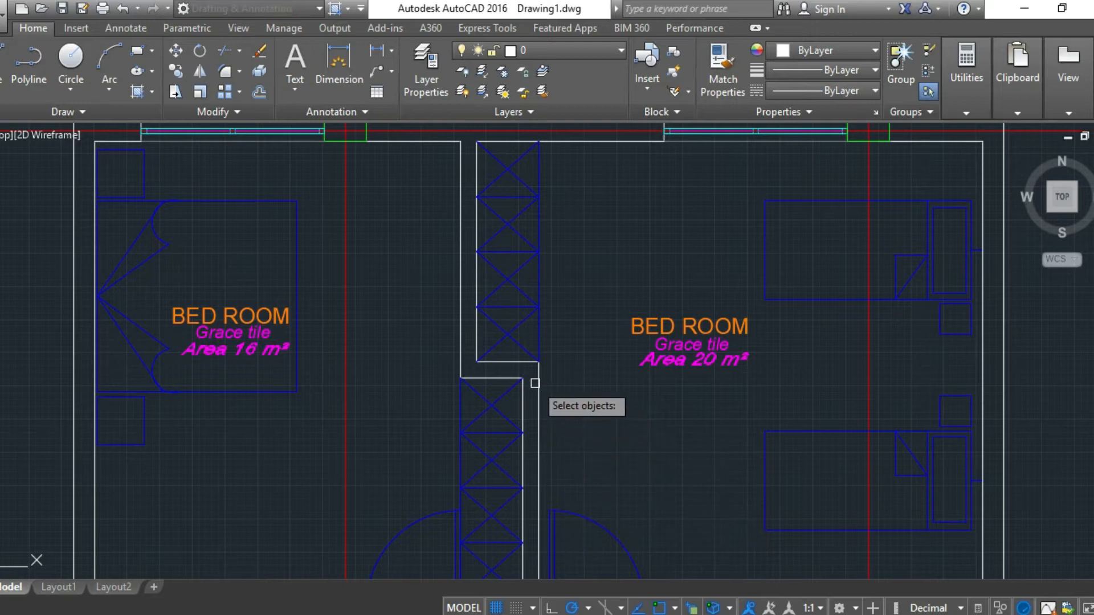
{"action": "left_click", "coordinate": [536, 348]}
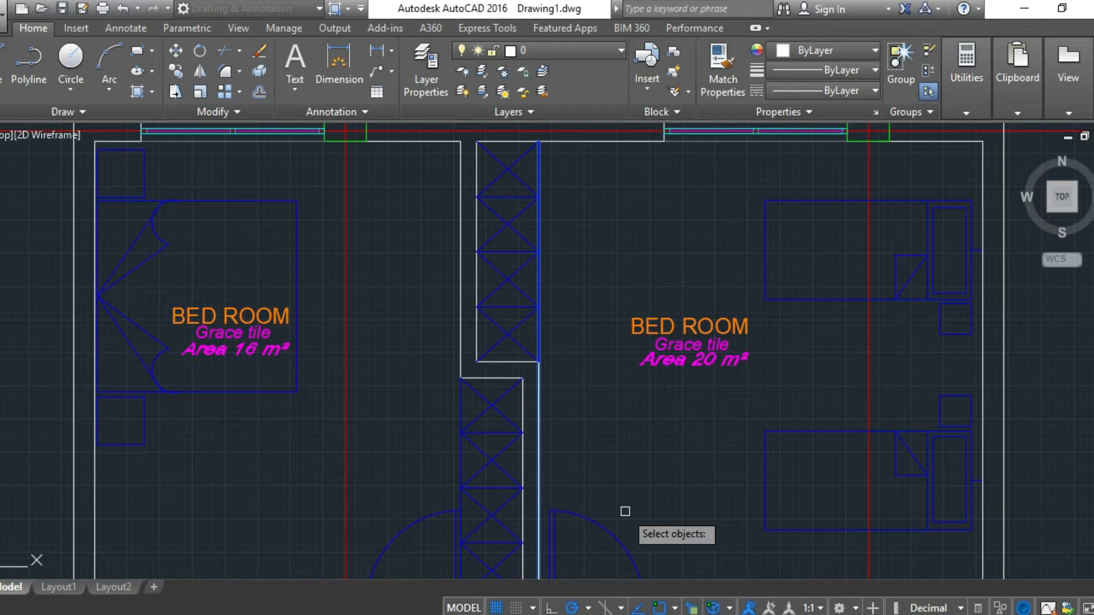
{"action": "key", "text": "Return"}
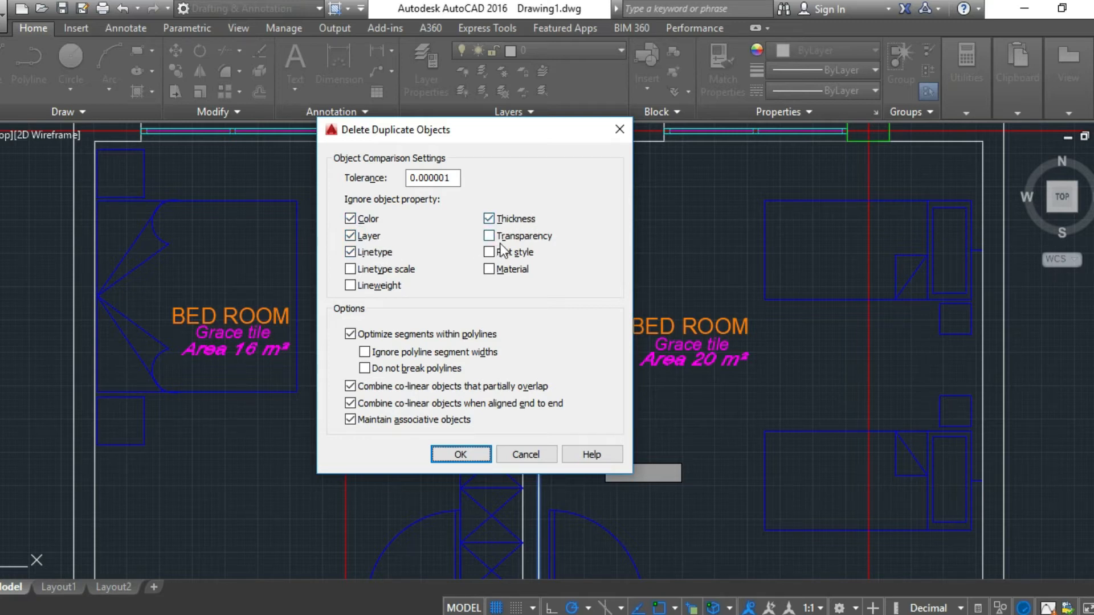
{"action": "left_click", "coordinate": [467, 454]}
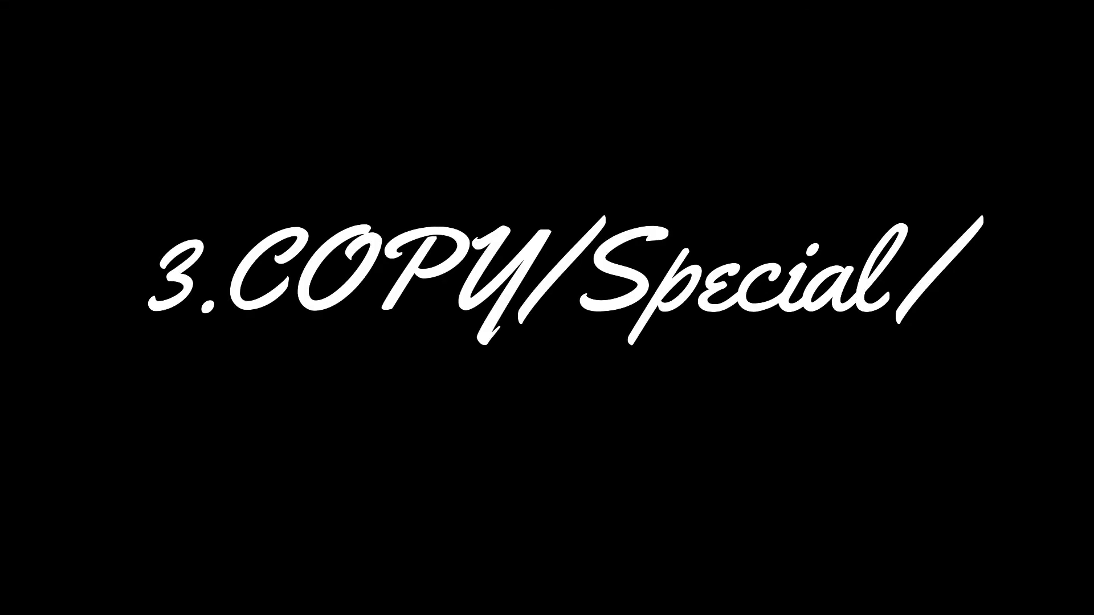
Copy the middle 3-bedroom plan without its frame and paste the copy above the row of sheets
{"action": "left_click", "coordinate": [677, 561]}
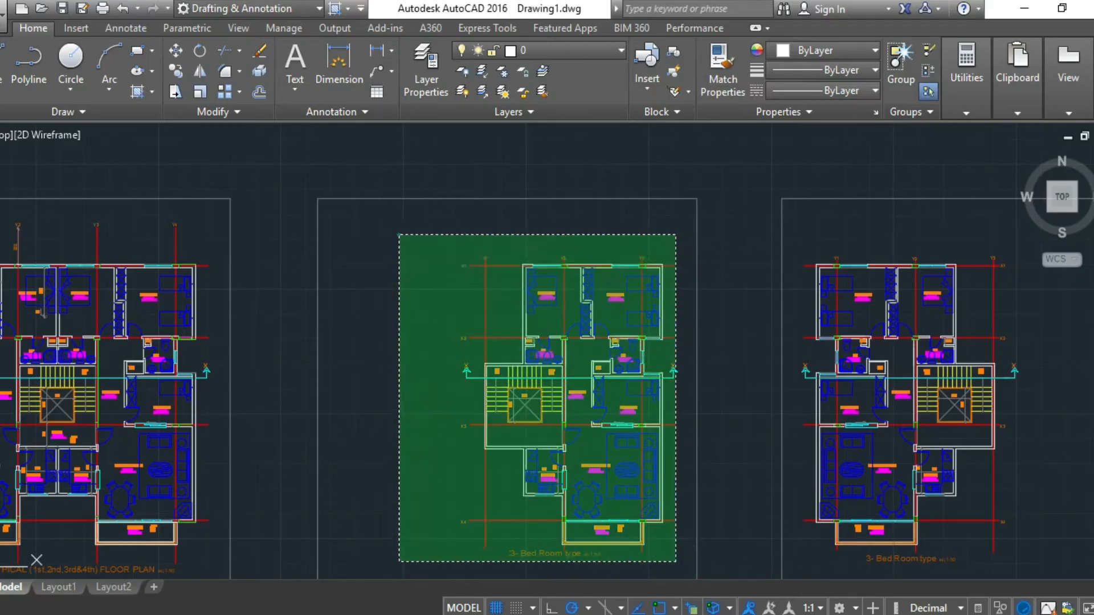
{"action": "left_click", "coordinate": [399, 237]}
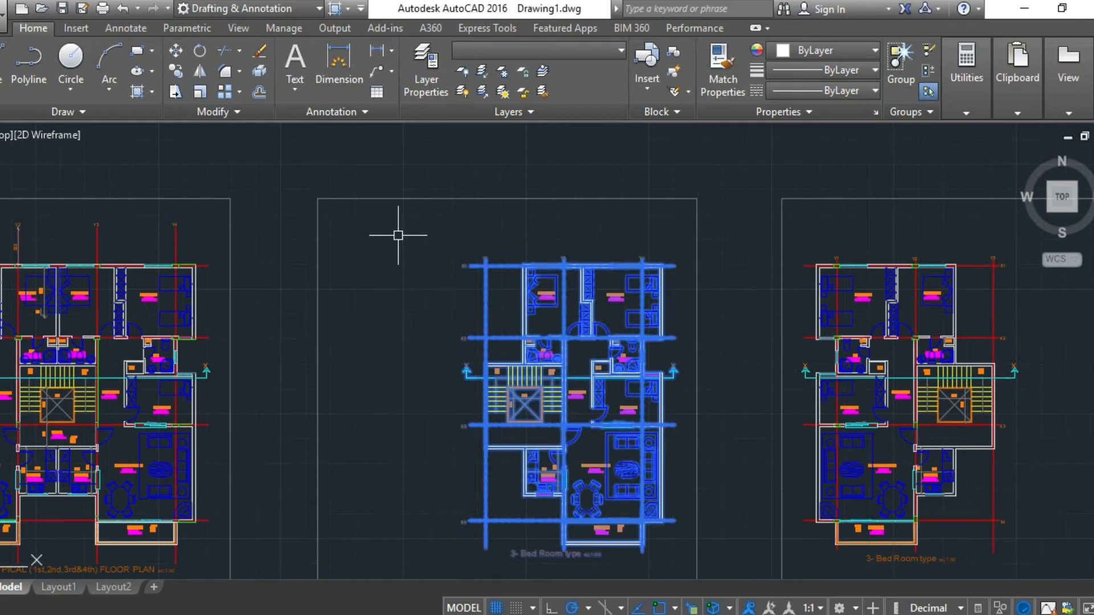
{"action": "key", "text": "ctrl+v"}
{"action": "scroll", "coordinate": [476, 393], "scroll_direction": "down", "scroll_amount": 4}
{"action": "left_click", "coordinate": [647, 275]}
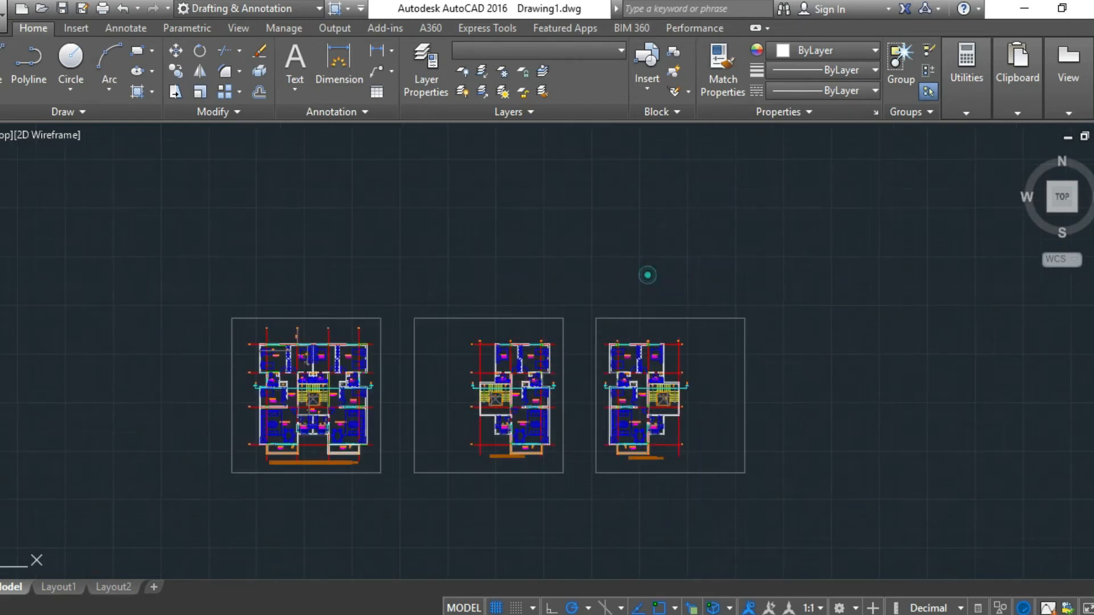
Delete the pasted plan above the row of sheets
{"action": "left_click", "coordinate": [759, 280]}
{"action": "left_click", "coordinate": [590, 140]}
{"action": "key", "text": "Delete"}
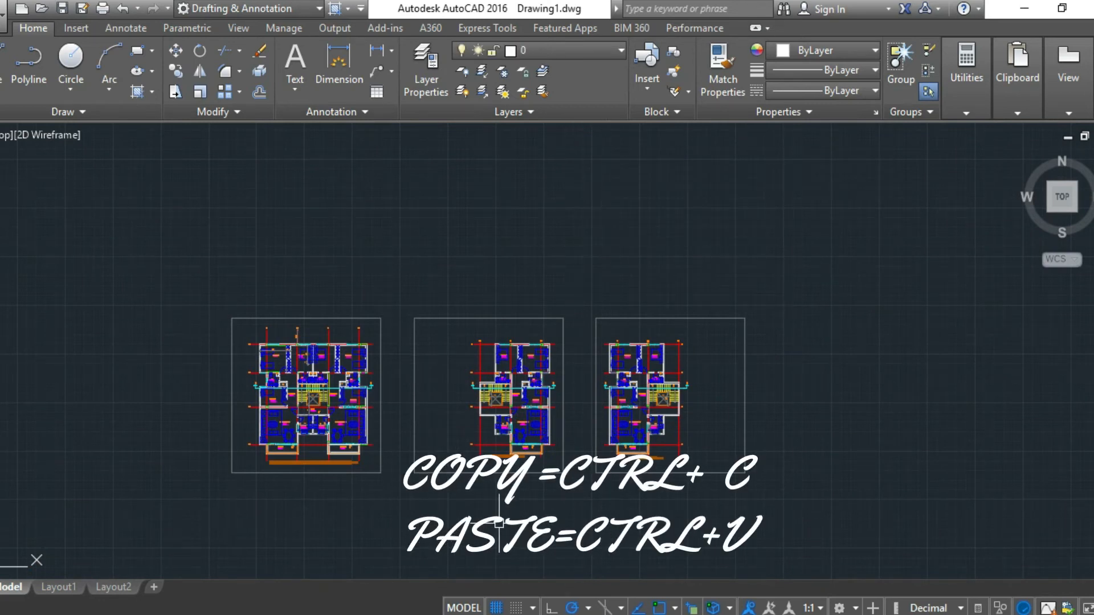
{"action": "key", "text": "ctrl+shift+c"}
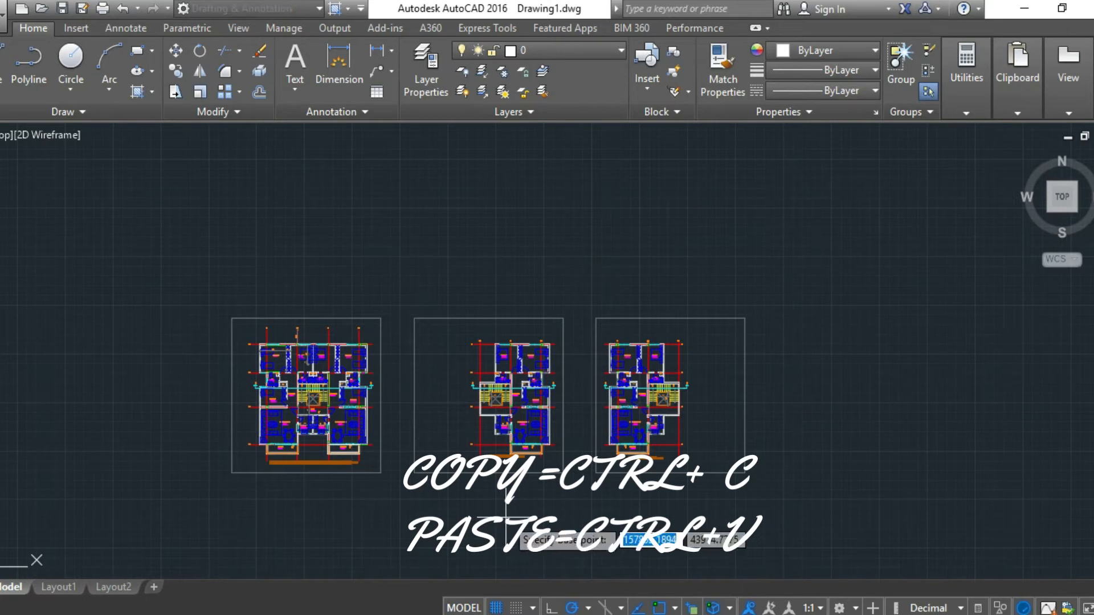
{"action": "left_click", "coordinate": [574, 488]}
{"action": "key", "text": "Escape"}
{"action": "key", "text": "ctrl+shift+c"}
{"action": "left_click", "coordinate": [575, 491]}
{"action": "key", "text": "Escape"}
Copy the middle 3-bedroom plan together with its frame to the clipboard, using a base point near the frame's top edge
{"action": "left_click", "coordinate": [577, 501]}
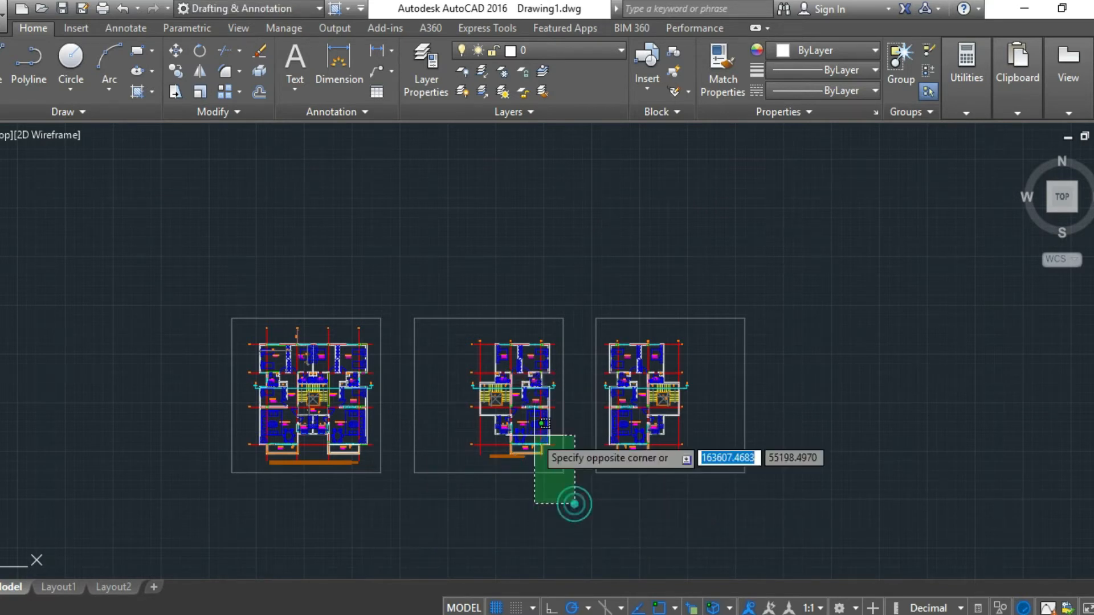
{"action": "left_click", "coordinate": [453, 311]}
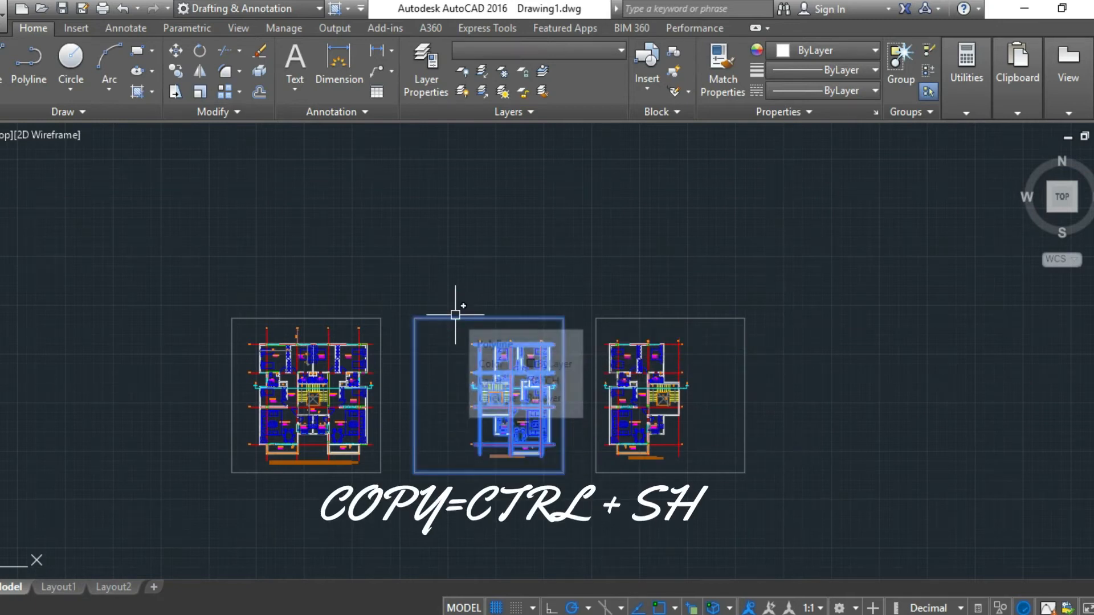
{"action": "key", "text": "ctrl+shift+c"}
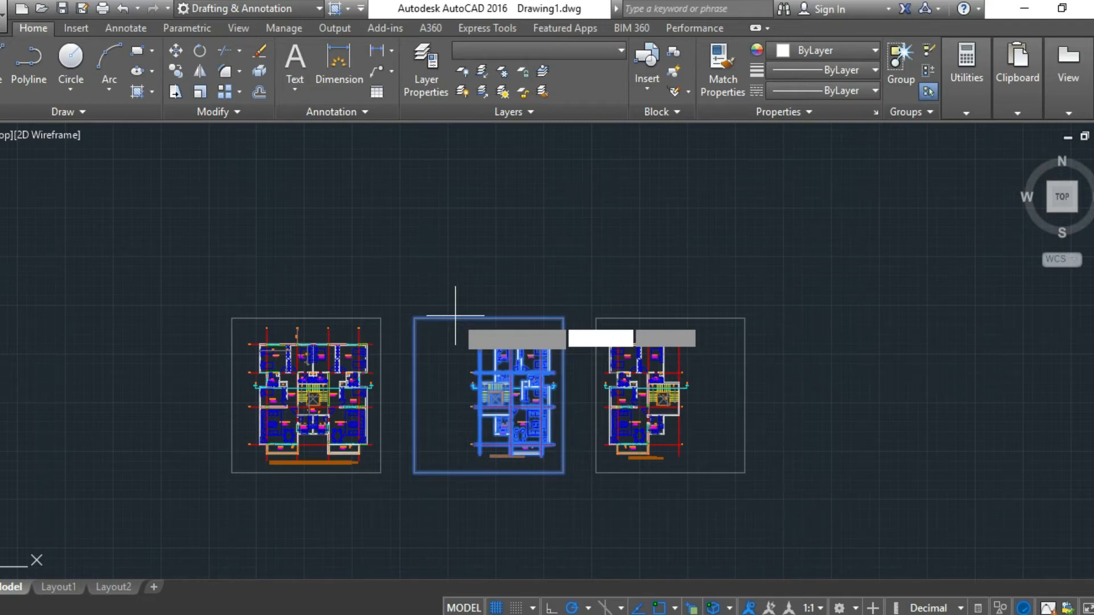
Paste the framed plan at the right of the third sheet, and delete that pasted copy
{"action": "key", "text": "ctrl+v"}
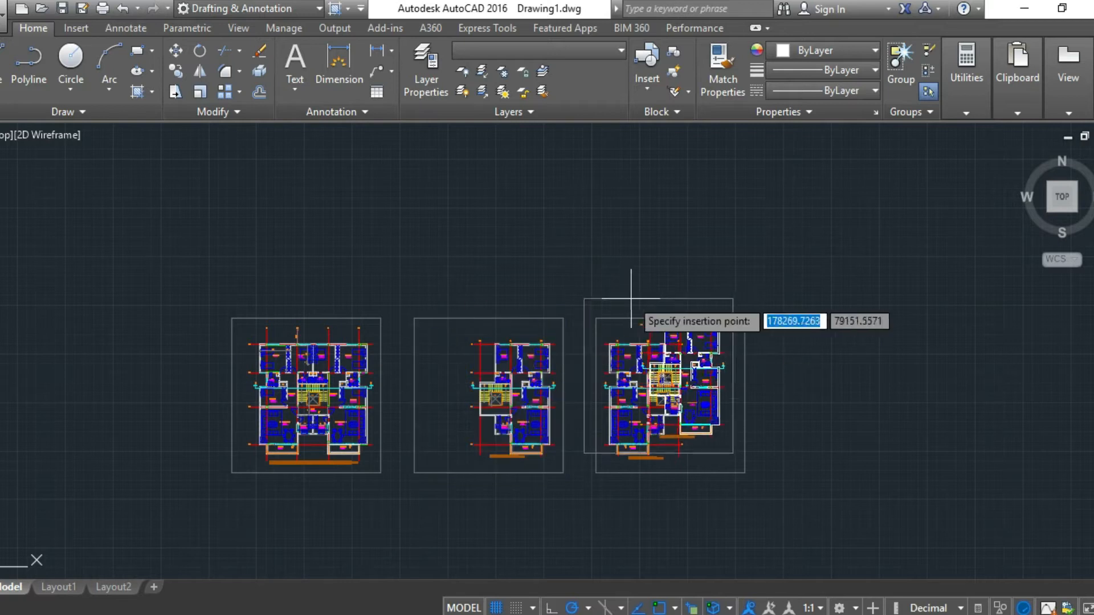
{"action": "left_click", "coordinate": [833, 291]}
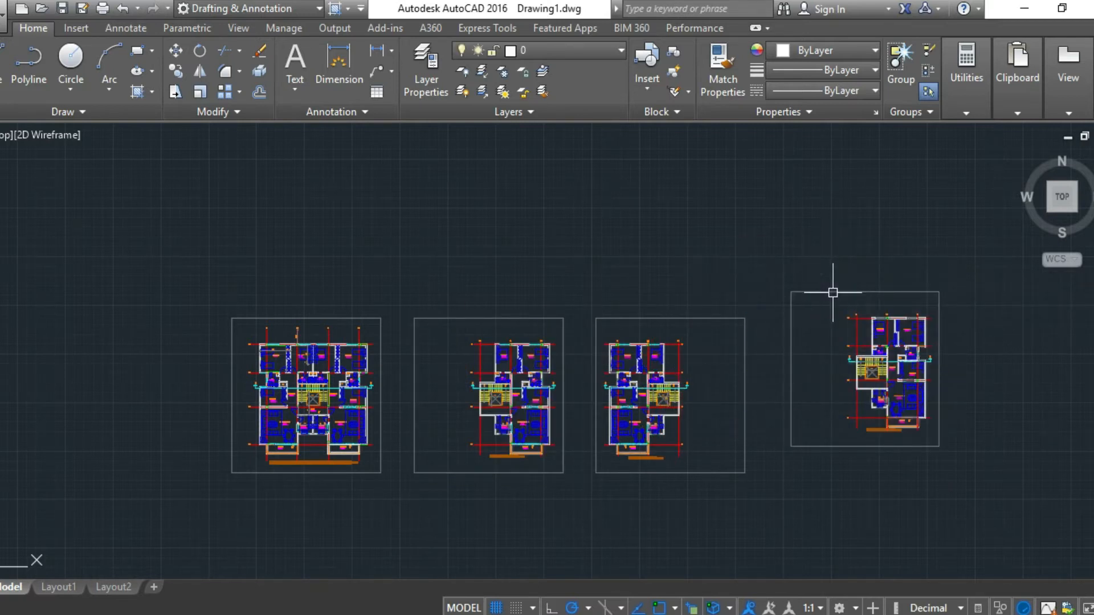
{"action": "left_click", "coordinate": [971, 471]}
{"action": "left_click", "coordinate": [761, 263]}
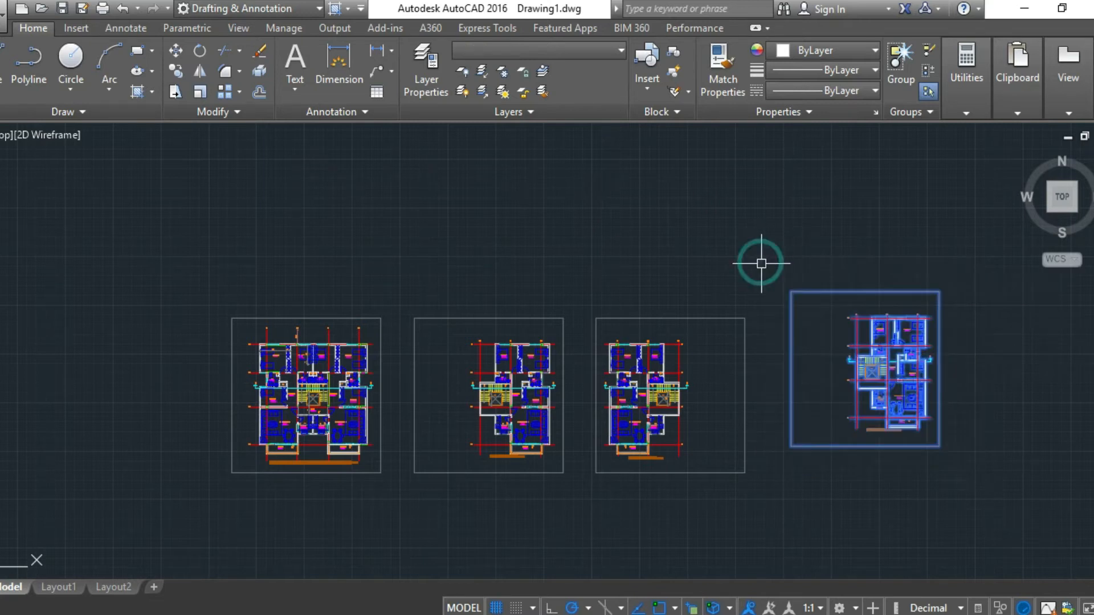
{"action": "key", "text": "Delete"}
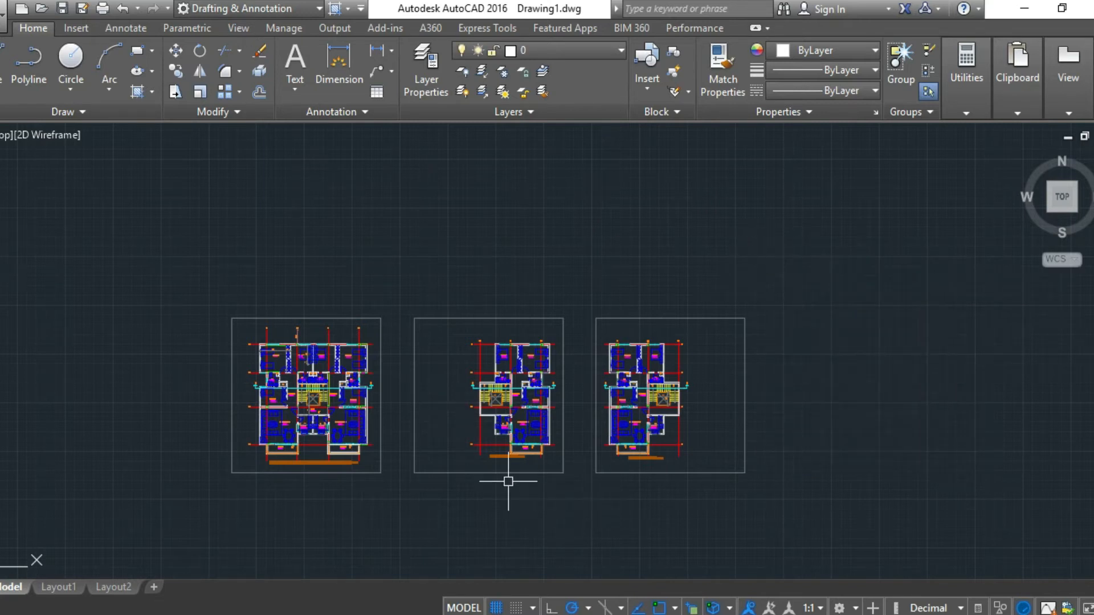
Draw a freehand zigzag of five connected line segments above the middle and right sheets
{"action": "scroll", "coordinate": [475, 463], "scroll_direction": "up", "scroll_amount": 2}
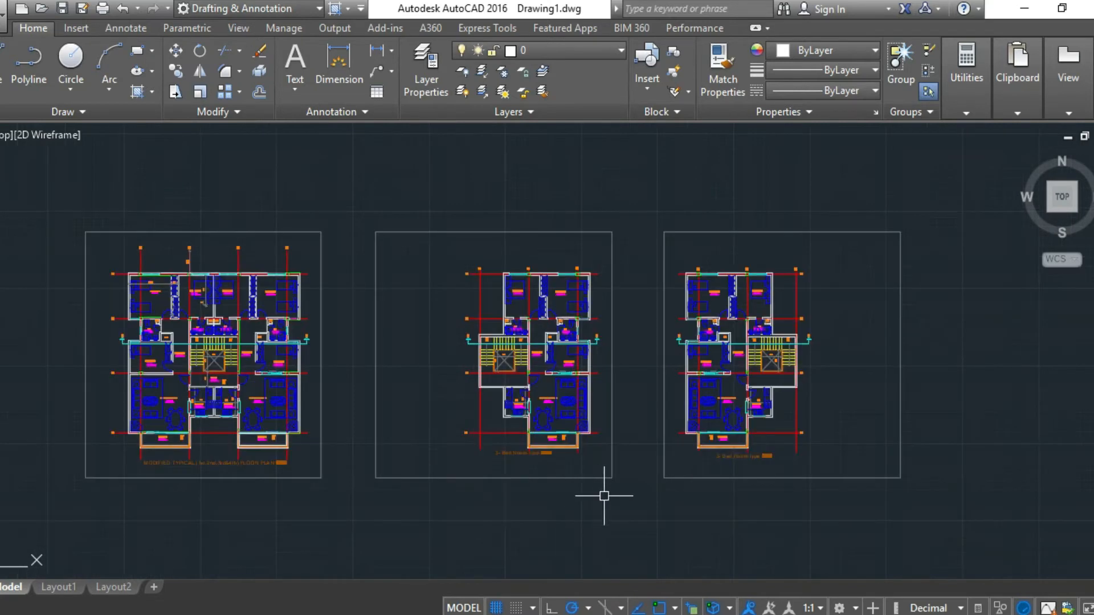
{"action": "type", "text": "l"}
{"action": "key", "text": "Return"}
{"action": "left_click", "coordinate": [492, 182]}
{"action": "left_click", "coordinate": [734, 173]}
{"action": "left_click", "coordinate": [664, 219]}
{"action": "left_click", "coordinate": [627, 152]}
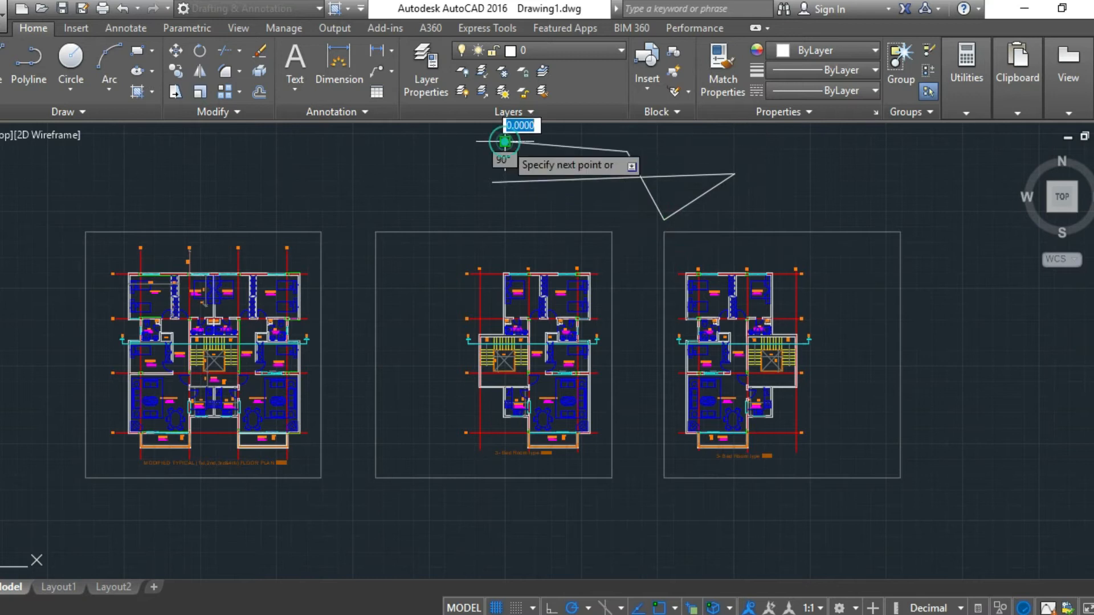
{"action": "left_click", "coordinate": [505, 141]}
{"action": "left_click", "coordinate": [532, 186]}
{"action": "key", "text": "Return"}
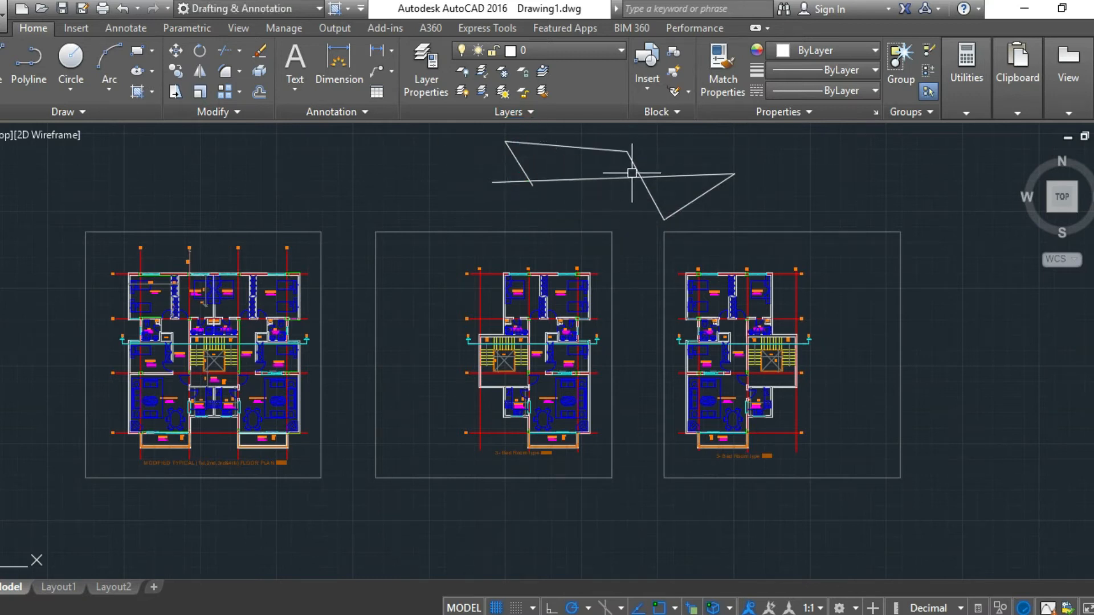
Paste the framed 3-bedroom plan below the row of sheets, and delete that pasted copy
{"action": "key", "text": "ctrl+v"}
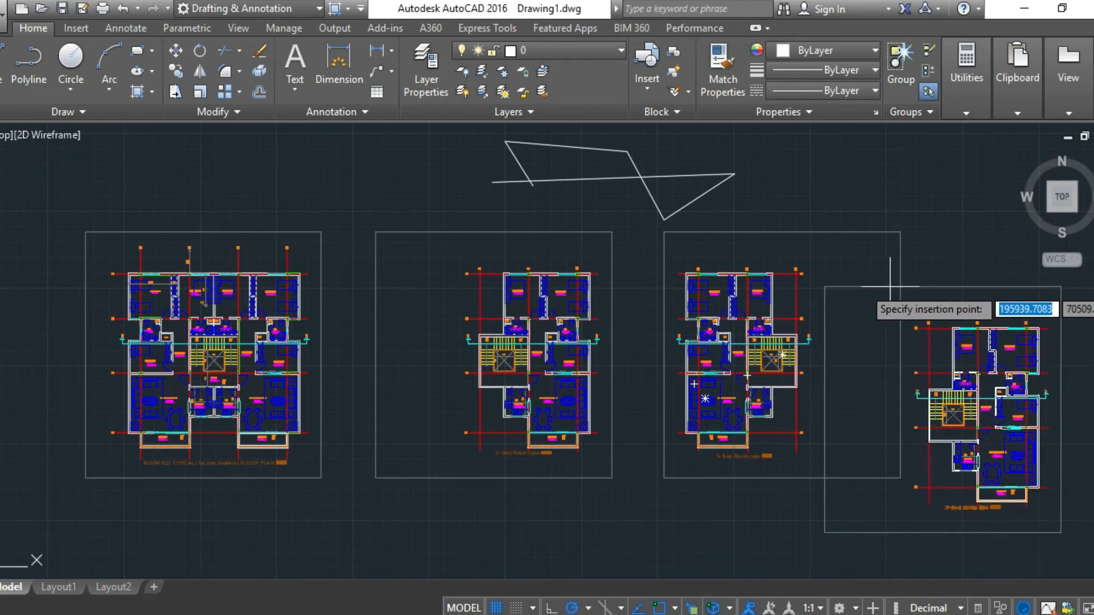
{"action": "scroll", "coordinate": [890, 287], "scroll_direction": "down", "scroll_amount": 4}
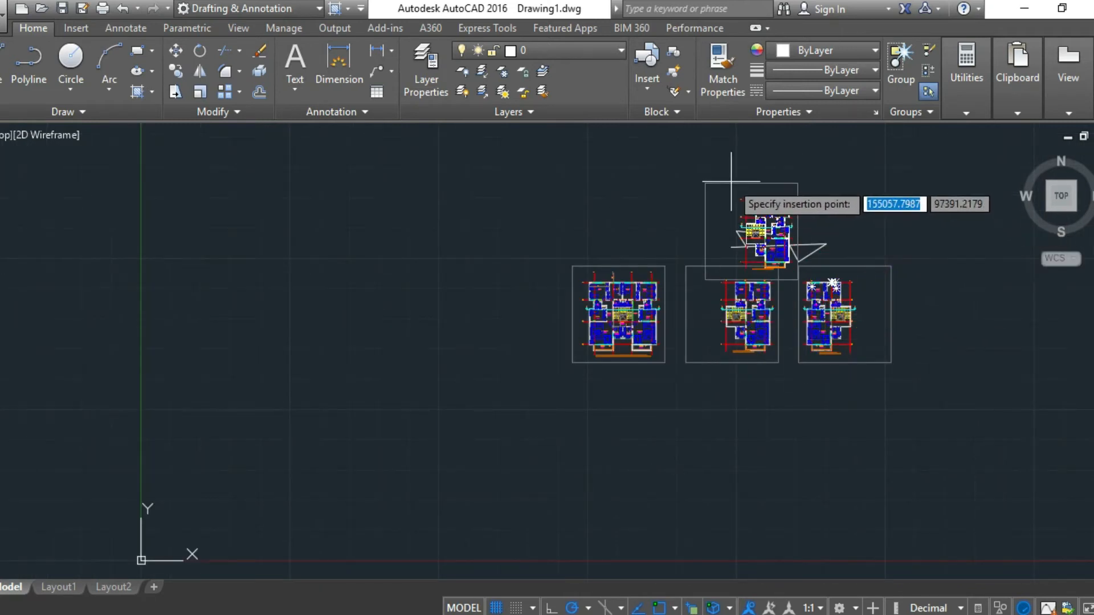
{"action": "left_click", "coordinate": [767, 404]}
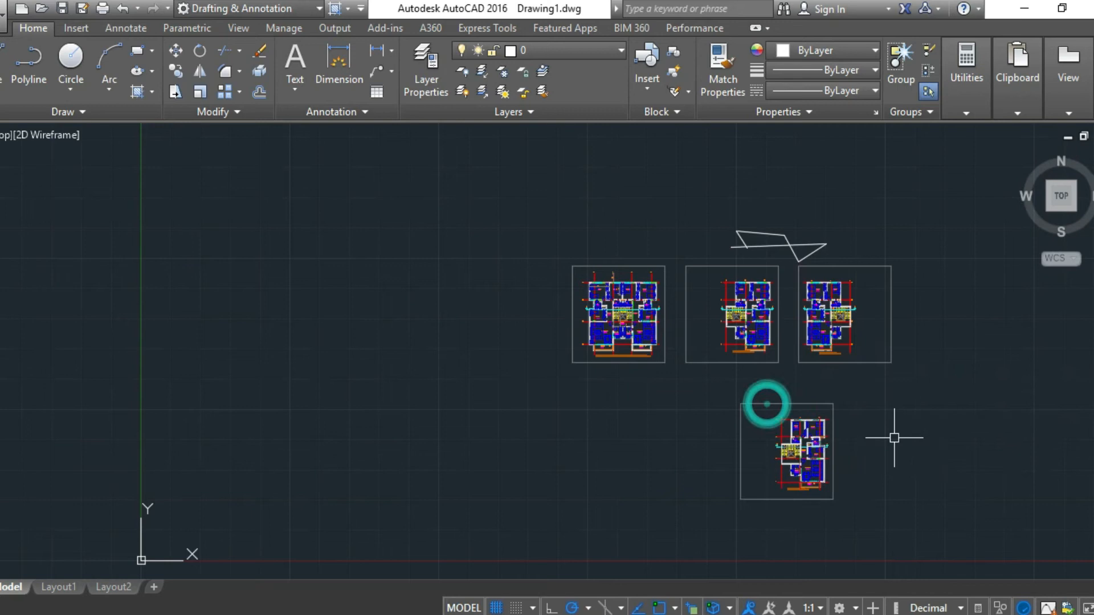
{"action": "left_click", "coordinate": [852, 519]}
{"action": "left_click", "coordinate": [719, 401]}
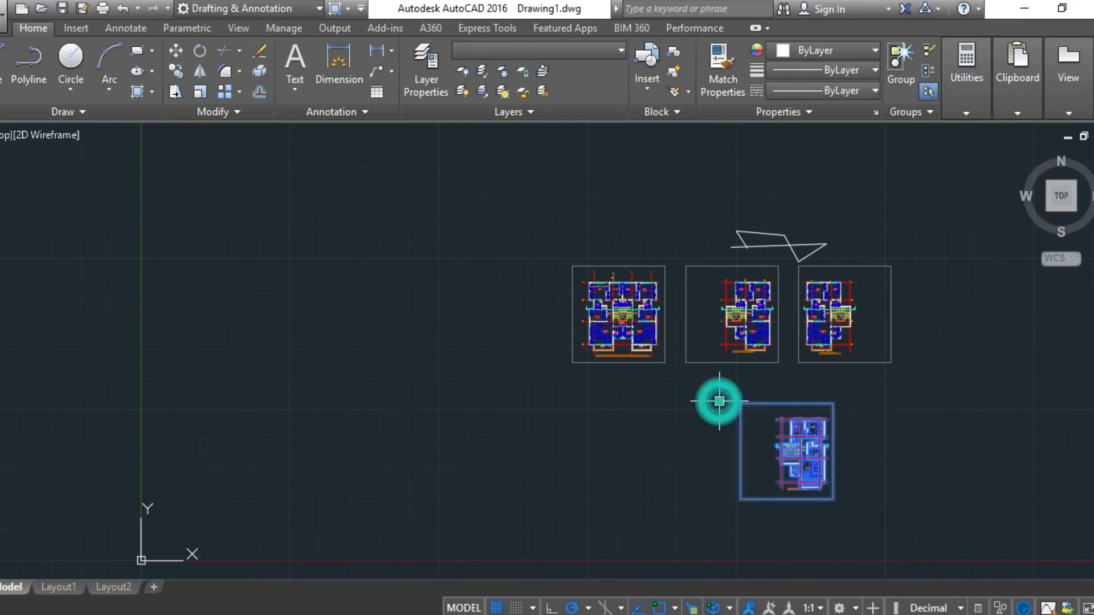
{"action": "key", "text": "Delete"}
Open the recent drawing Yene mime House Final g+2.dwg
{"action": "scroll", "coordinate": [786, 248], "scroll_direction": "up", "scroll_amount": 2}
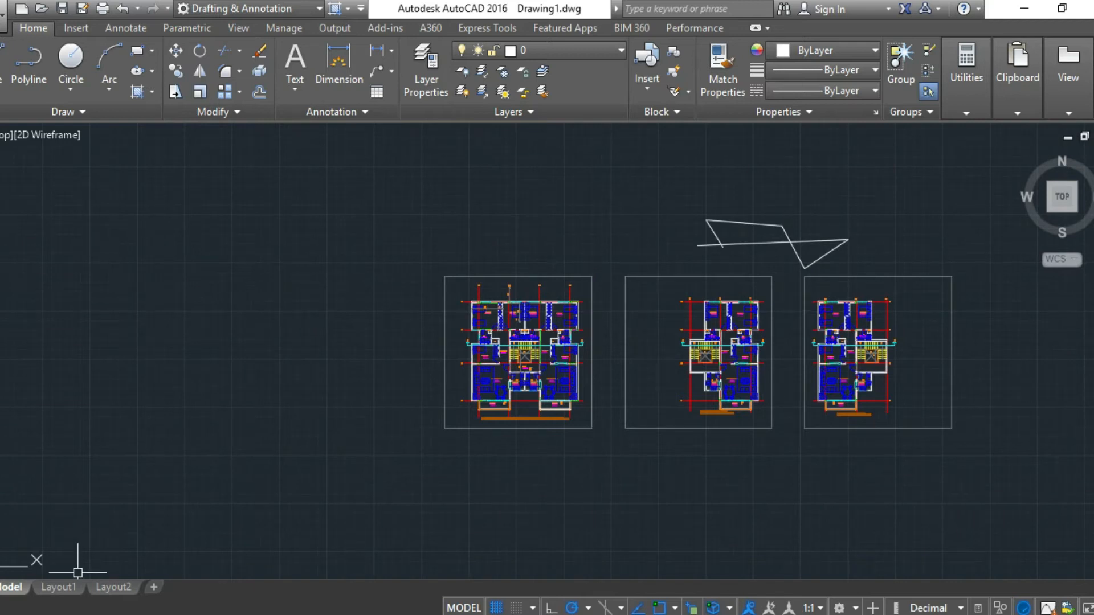
{"action": "right_click", "coordinate": [786, 614]}
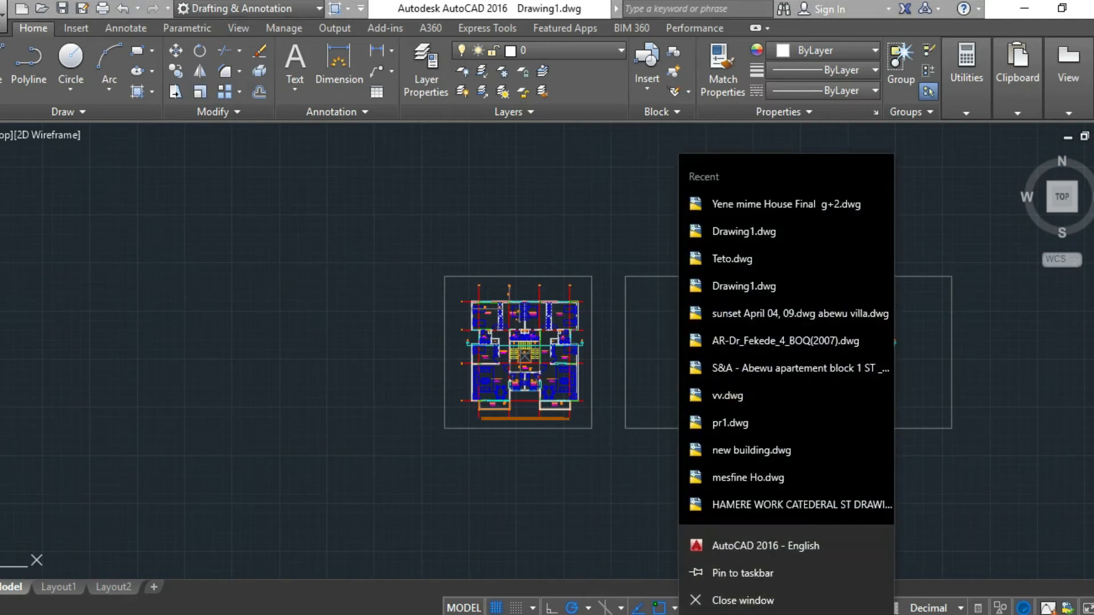
{"action": "left_click", "coordinate": [786, 204]}
Paste the copied 3-bedroom plan with its frame into the house drawing, below and right of the existing plans
{"action": "key", "text": "ctrl+v"}
{"action": "scroll", "coordinate": [712, 481], "scroll_direction": "down", "scroll_amount": 5}
{"action": "scroll", "coordinate": [711, 491], "scroll_direction": "down", "scroll_amount": 2}
{"action": "key", "text": "Escape"}
{"action": "middle_click", "coordinate": [659, 476]}
{"action": "middle_click", "coordinate": [659, 476]}
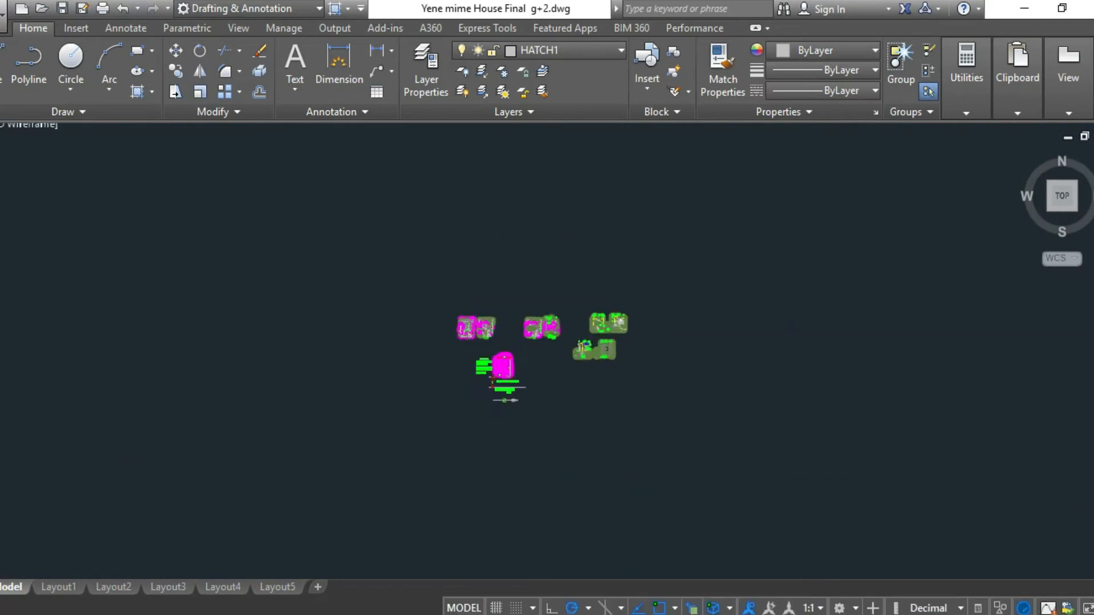
{"action": "scroll", "coordinate": [647, 476], "scroll_direction": "down", "scroll_amount": 4}
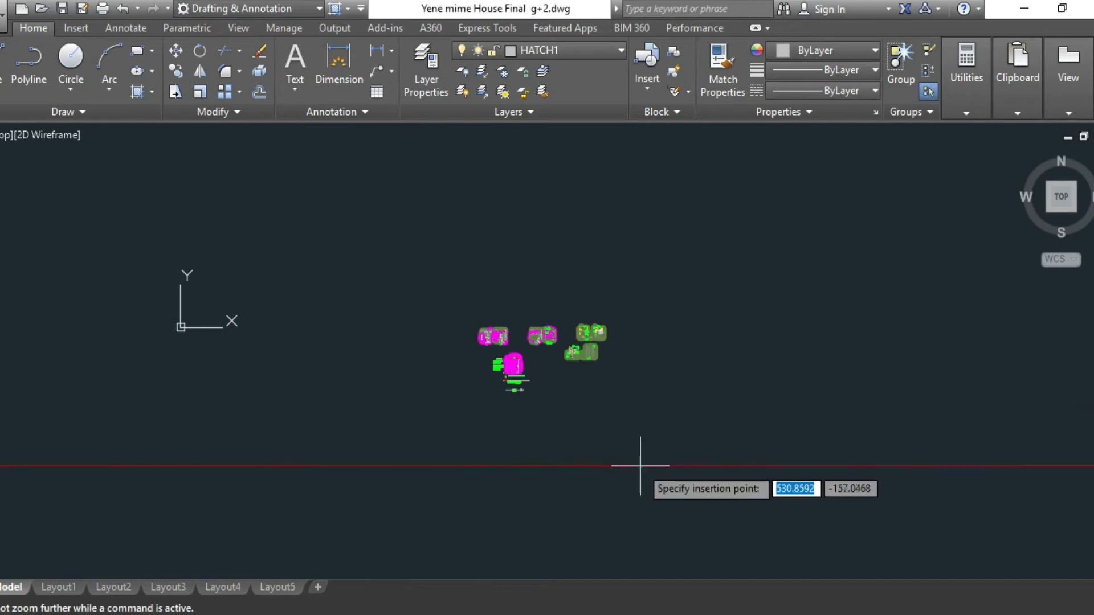
{"action": "left_click", "coordinate": [640, 466]}
{"action": "middle_click", "coordinate": [597, 448]}
{"action": "middle_click", "coordinate": [597, 448]}
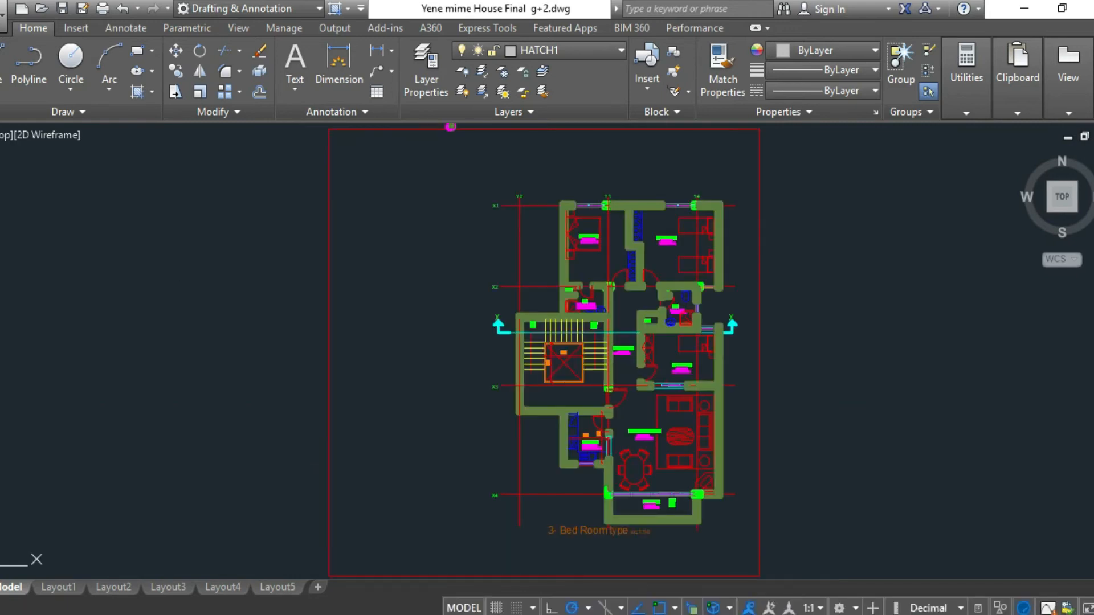
{"action": "scroll", "coordinate": [587, 401], "scroll_direction": "down", "scroll_amount": 6}
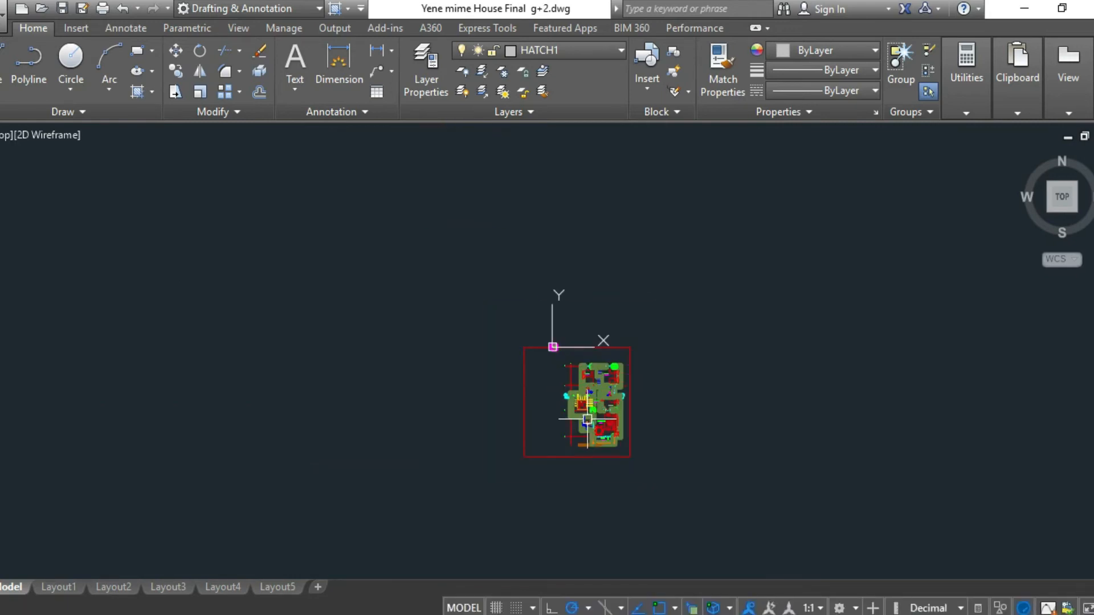
{"action": "scroll", "coordinate": [590, 450], "scroll_direction": "up", "scroll_amount": 6}
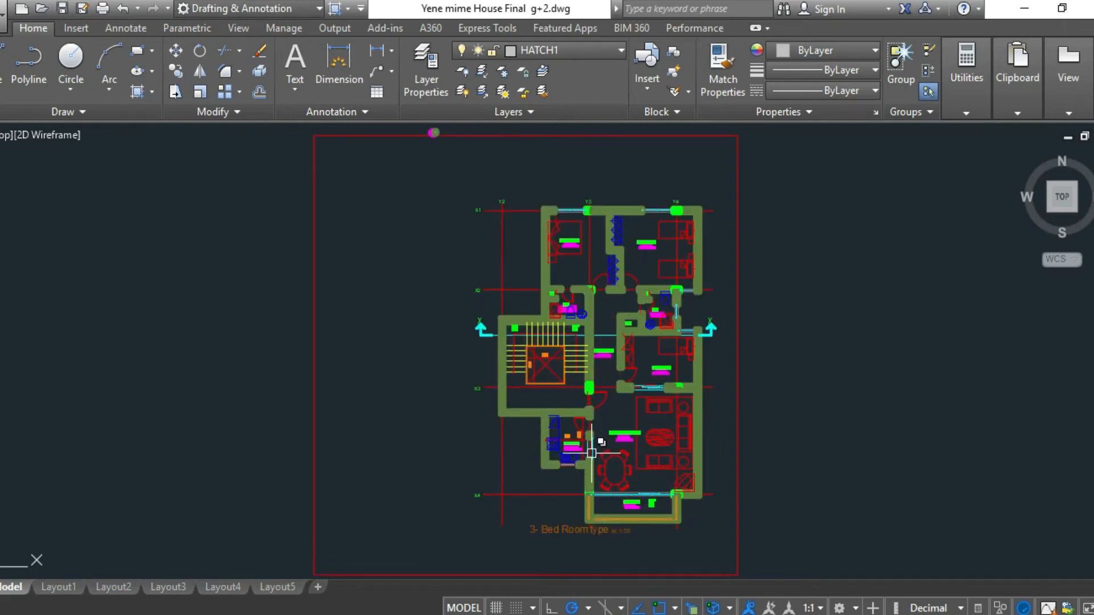
Return to Drawing1.dwg and delete the middle sheet's frame and the plan's lower part with a crossing selection
{"action": "scroll", "coordinate": [591, 453], "scroll_direction": "up", "scroll_amount": 3}
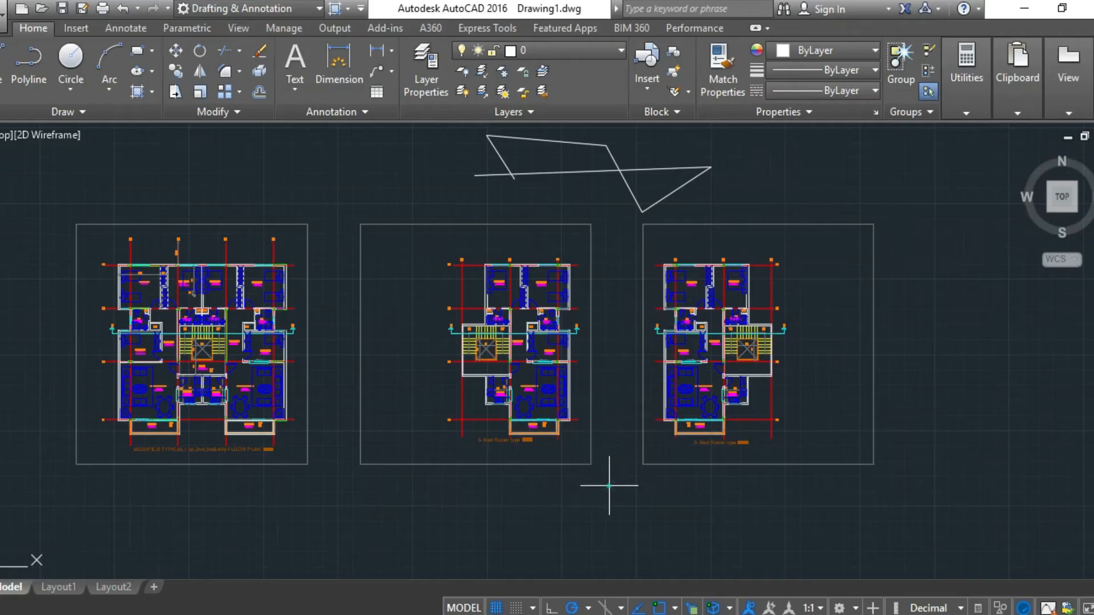
{"action": "left_click", "coordinate": [610, 495]}
{"action": "left_click", "coordinate": [430, 299]}
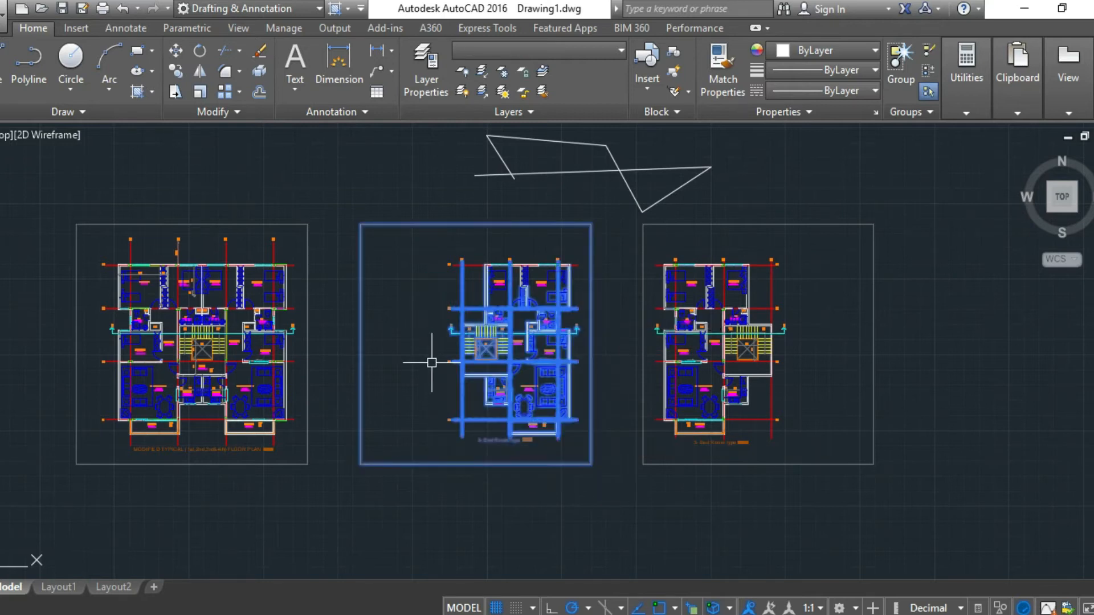
{"action": "key", "text": "Delete"}
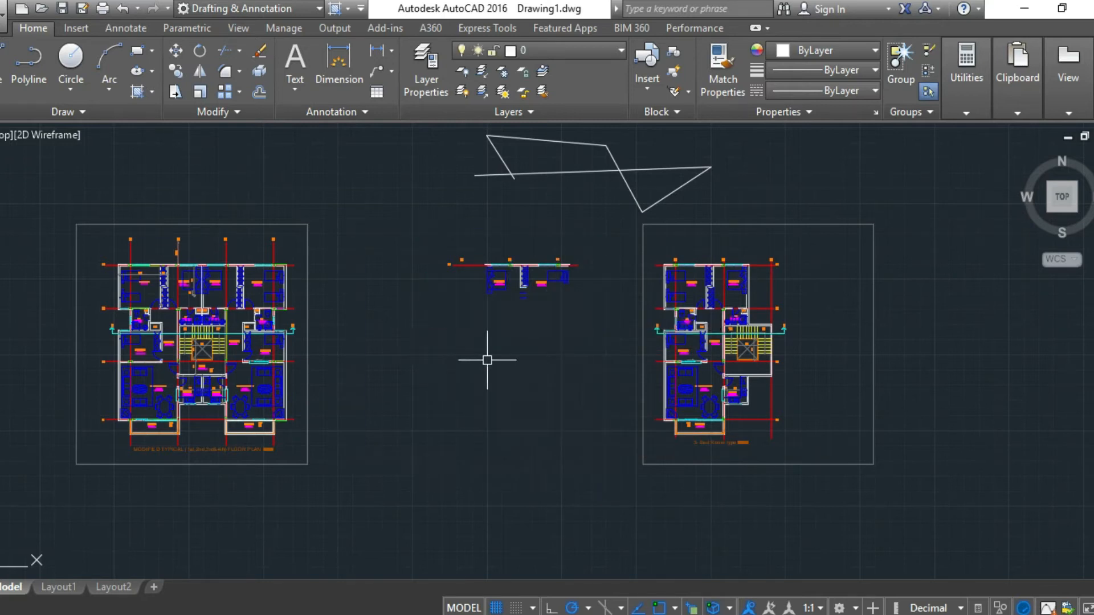
Draw a chain of connected, overlapping line segments in the empty space right of the right sheet
{"action": "key", "text": "l"}
{"action": "key", "text": "Return"}
{"action": "left_click", "coordinate": [926, 278]}
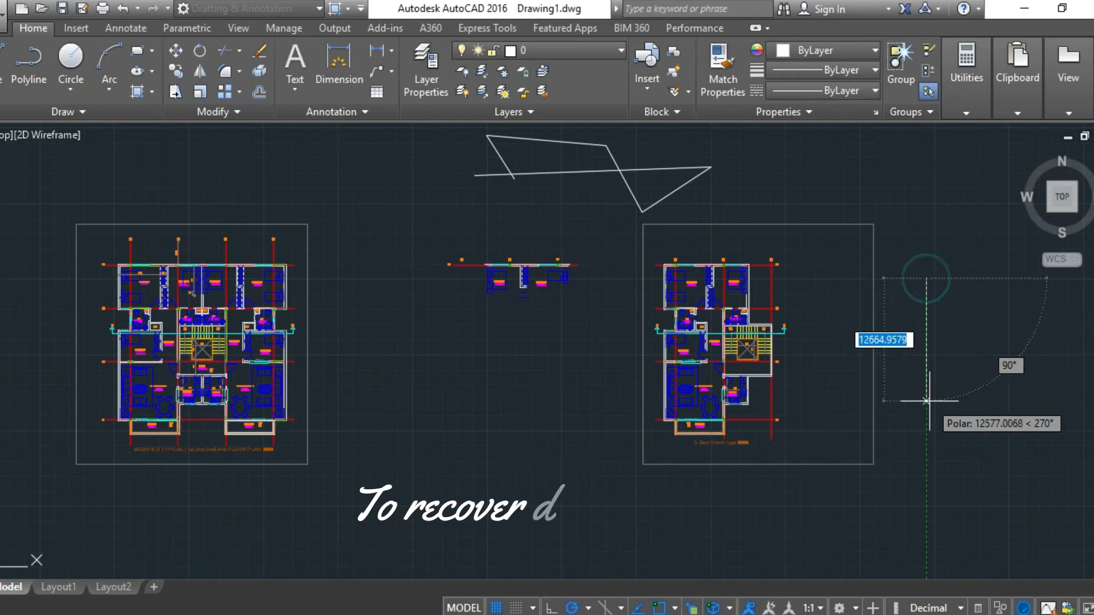
{"action": "left_click", "coordinate": [926, 401]}
{"action": "left_click", "coordinate": [1008, 397]}
{"action": "left_click", "coordinate": [997, 279]}
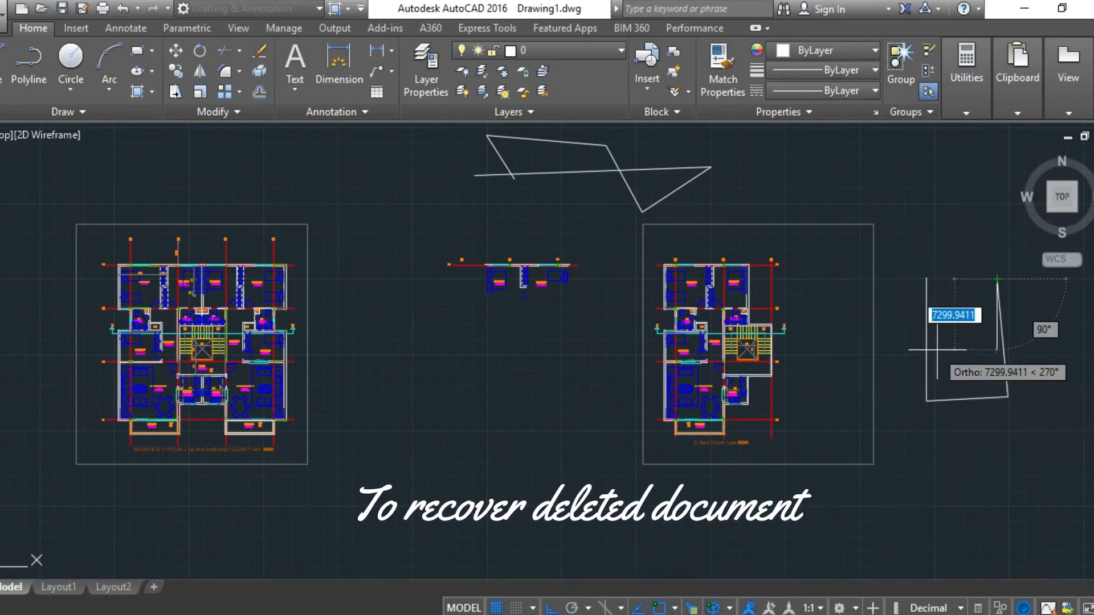
{"action": "left_click", "coordinate": [926, 278]}
{"action": "left_click", "coordinate": [926, 453]}
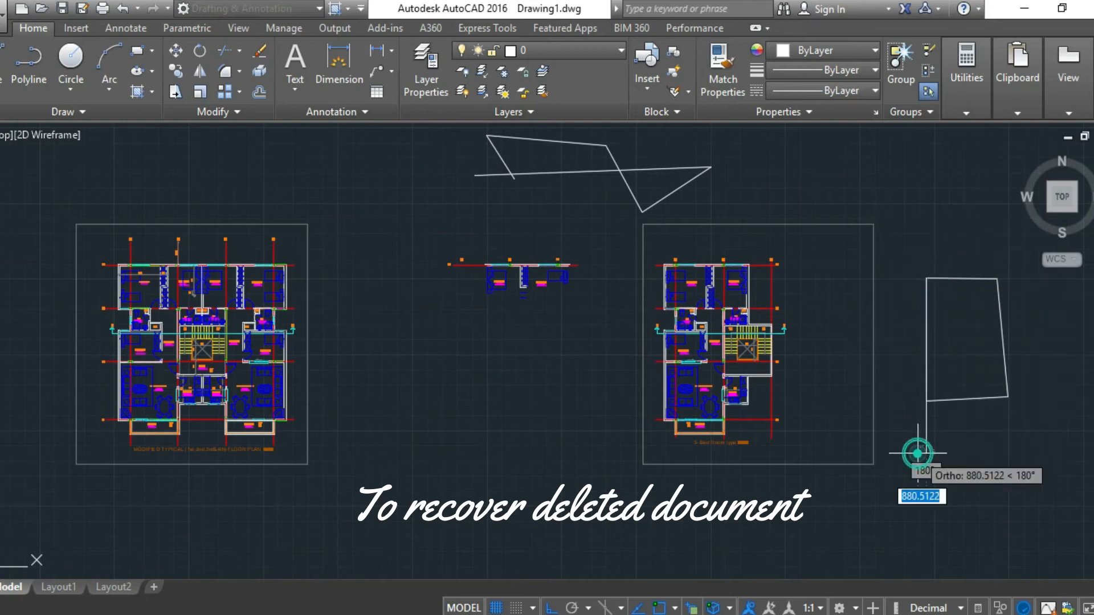
{"action": "left_click", "coordinate": [1015, 452]}
{"action": "left_click", "coordinate": [1015, 269]}
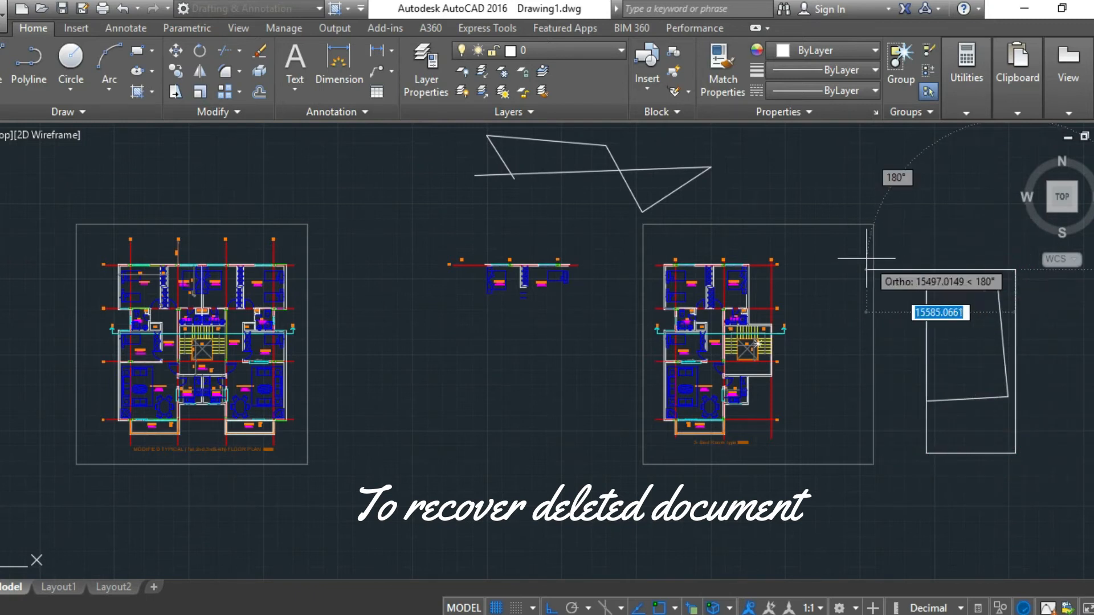
{"action": "left_click", "coordinate": [897, 269]}
{"action": "left_click", "coordinate": [897, 389]}
{"action": "left_click", "coordinate": [1069, 389]}
{"action": "left_click", "coordinate": [1069, 330]}
{"action": "left_click", "coordinate": [958, 331]}
{"action": "left_click", "coordinate": [958, 234]}
{"action": "left_click", "coordinate": [1008, 235]}
{"action": "left_click", "coordinate": [1009, 322]}
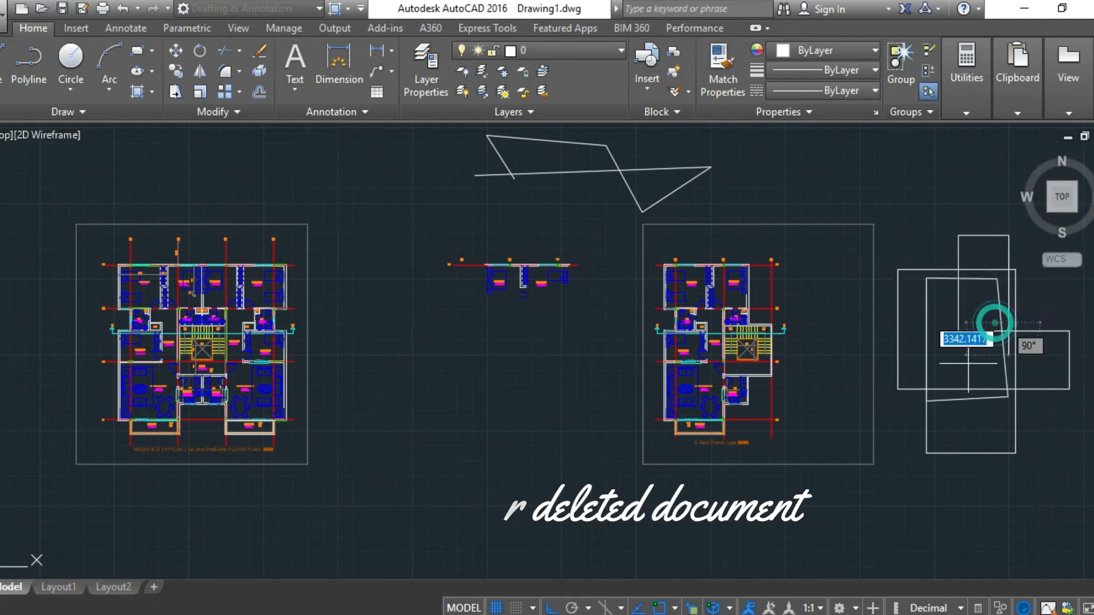
{"action": "left_click", "coordinate": [934, 322]}
{"action": "left_click", "coordinate": [944, 437]}
{"action": "left_click", "coordinate": [1071, 437]}
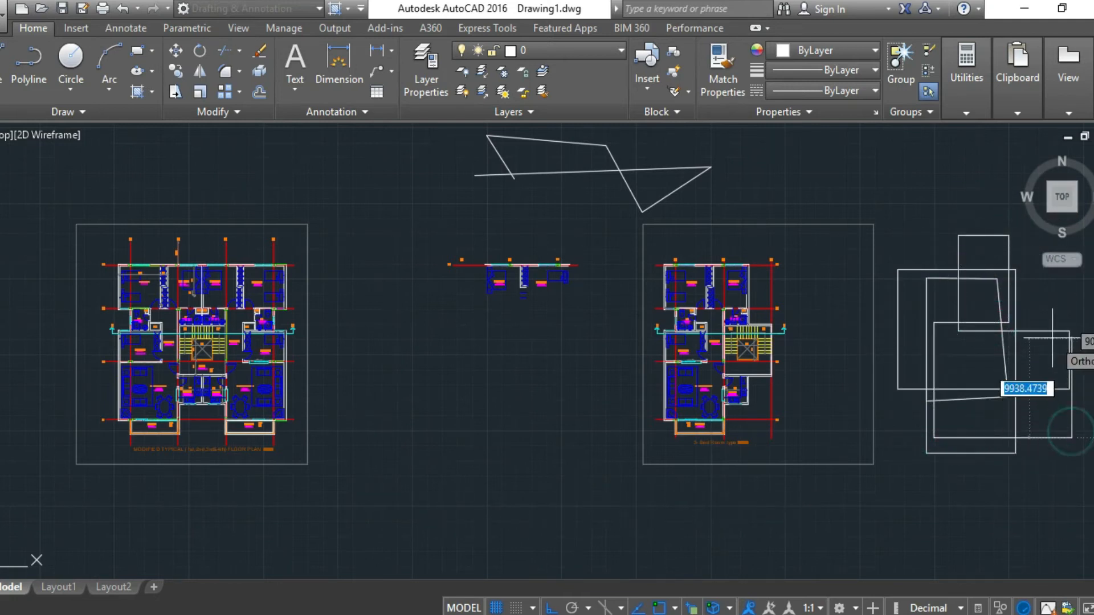
{"action": "left_click", "coordinate": [1051, 313]}
{"action": "left_click", "coordinate": [898, 318]}
{"action": "key", "text": "Return"}
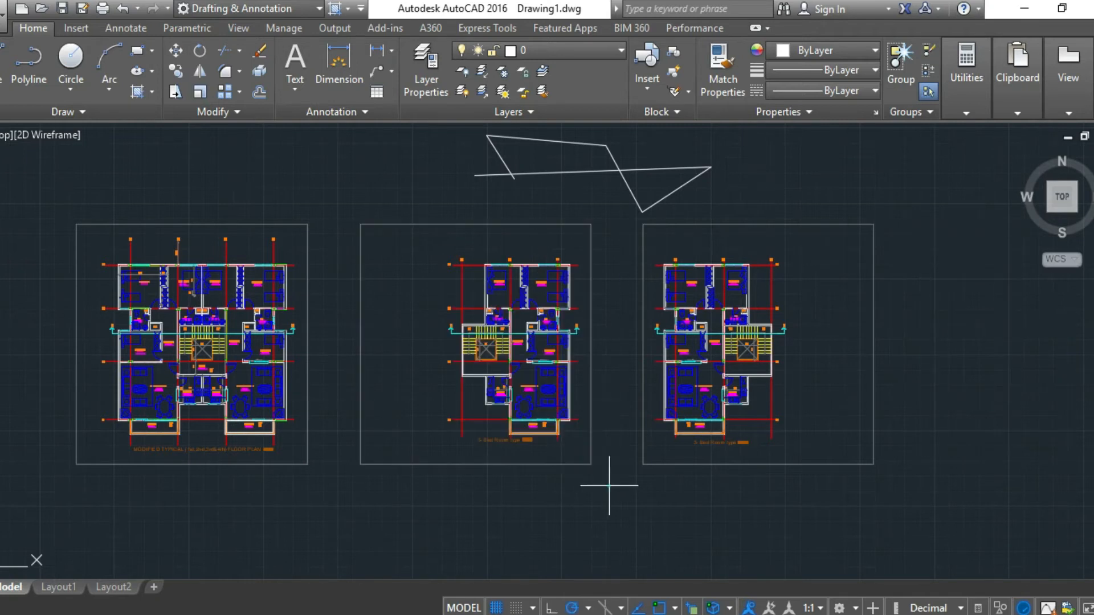
Delete the middle sheet's frame and the lower part of its plan using a crossing selection
{"action": "left_click", "coordinate": [608, 496]}
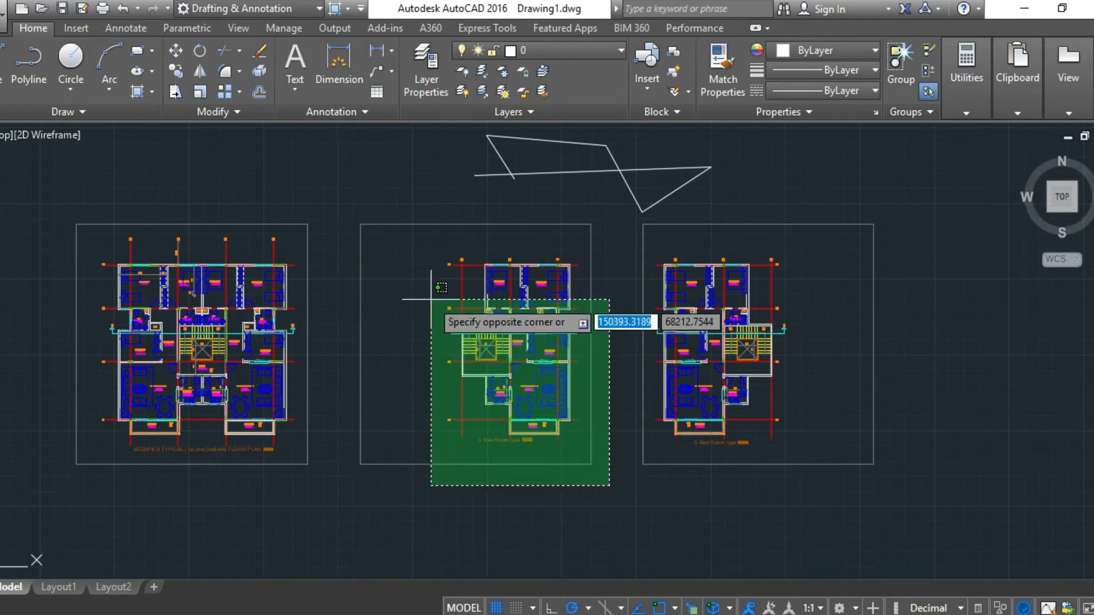
{"action": "left_click", "coordinate": [428, 298]}
{"action": "key", "text": "Delete"}
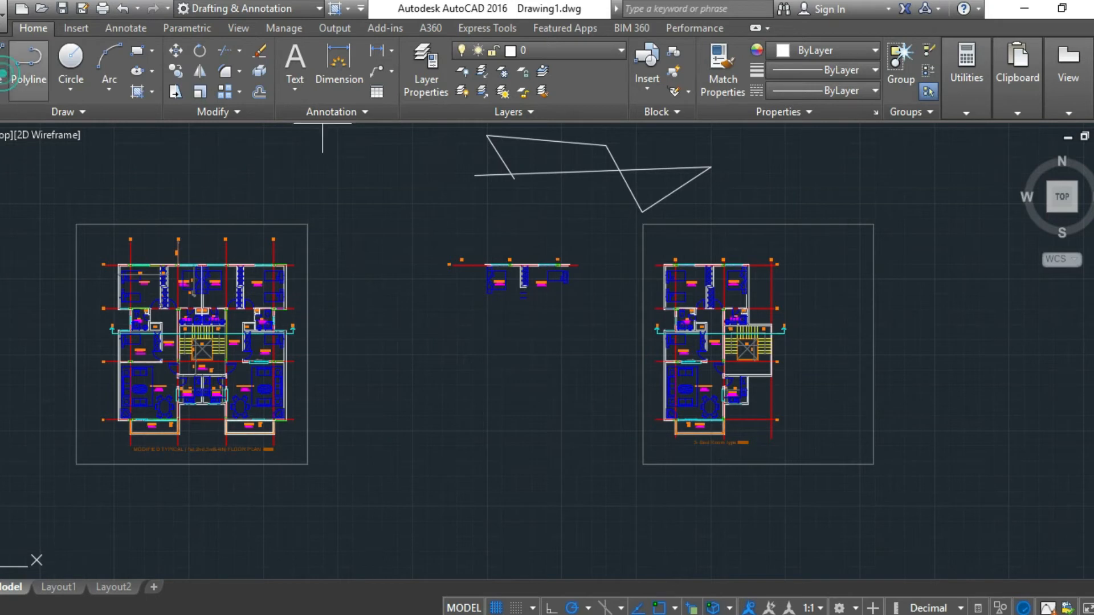
Draw a chain of connected horizontal and vertical line segments right of the right sheet
{"action": "left_click", "coordinate": [3, 74]}
{"action": "left_click", "coordinate": [926, 278]}
{"action": "left_click", "coordinate": [926, 401]}
{"action": "left_click", "coordinate": [1008, 397]}
{"action": "left_click", "coordinate": [996, 279]}
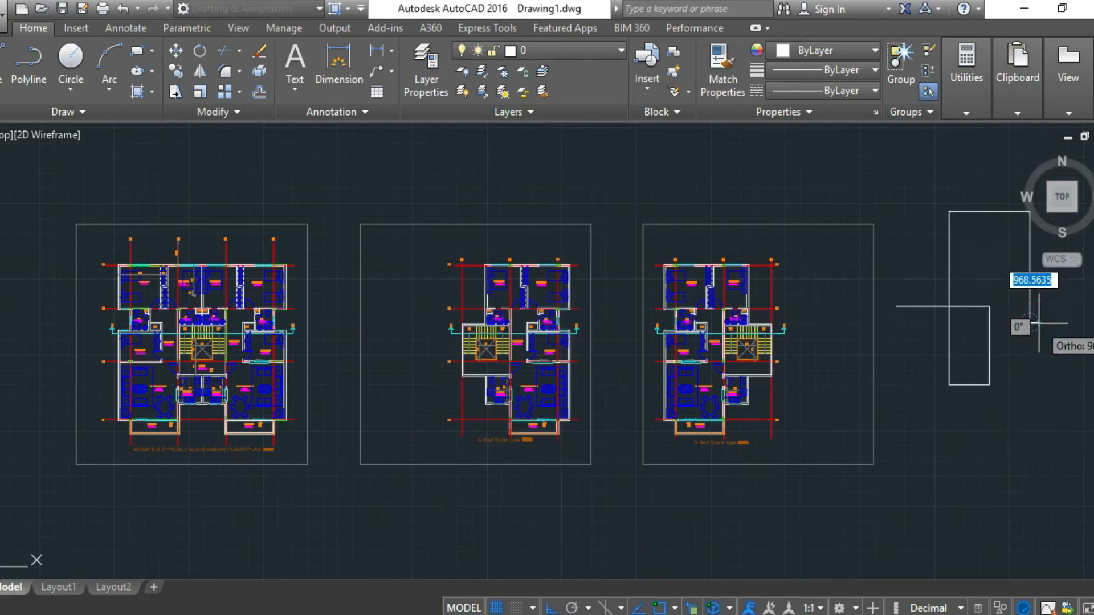
Erase the middle sheet's frame and the plan's lower rooms again with a crossing selection
{"action": "left_click", "coordinate": [606, 518]}
{"action": "left_click", "coordinate": [428, 307]}
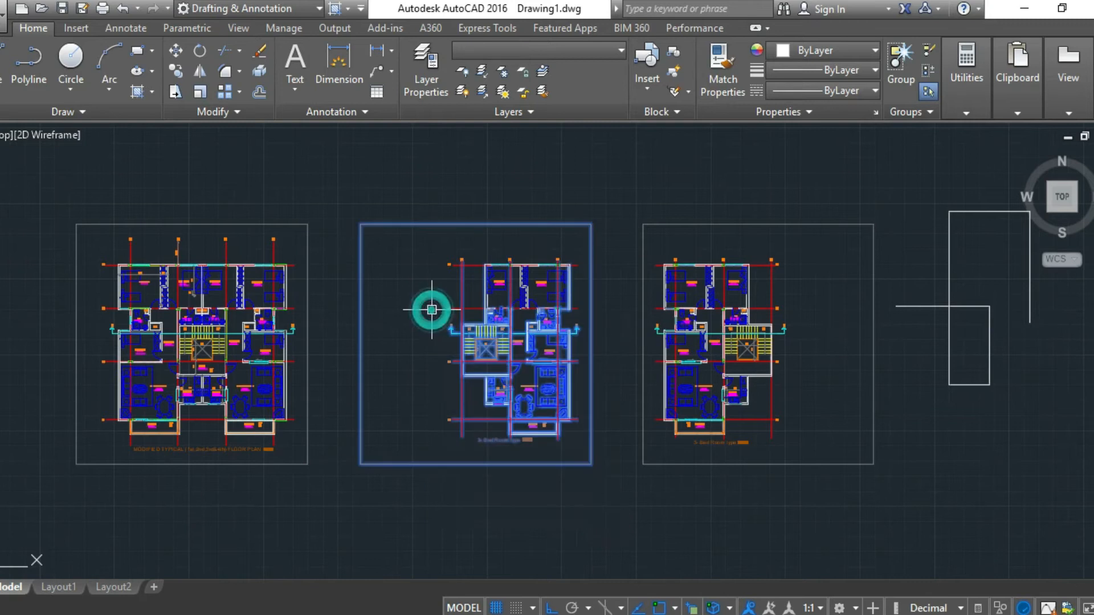
{"action": "key", "text": "Delete"}
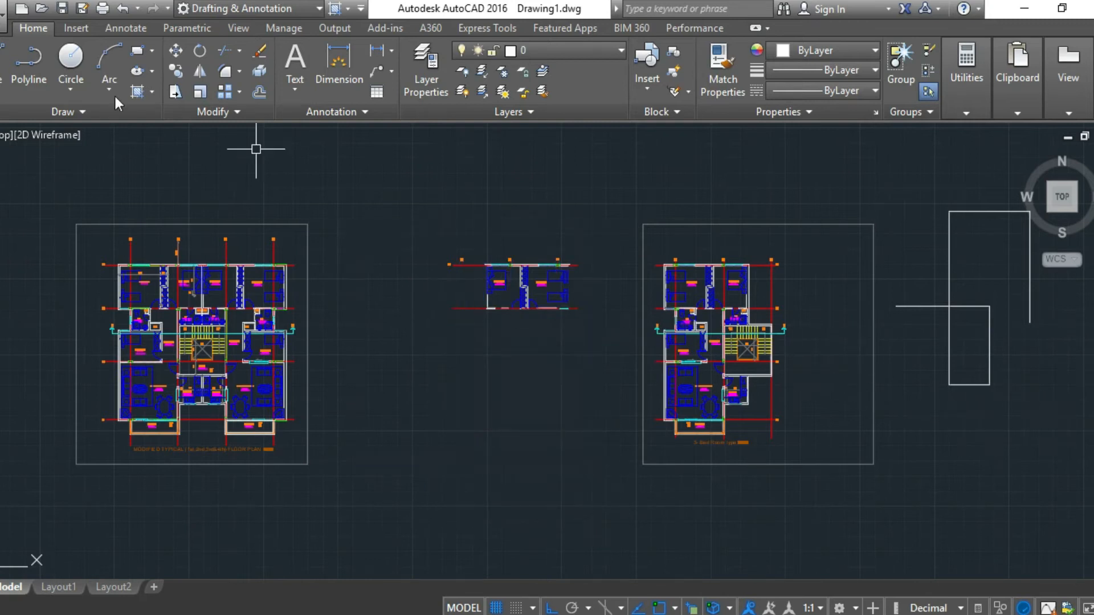
Draw a second chain of horizontal and vertical lines overlapping the existing line figure right of the sheets, and end the command
{"action": "left_click", "coordinate": [1, 61]}
{"action": "left_click", "coordinate": [903, 307]}
{"action": "left_click", "coordinate": [925, 416]}
{"action": "left_click", "coordinate": [1064, 415]}
{"action": "left_click", "coordinate": [1020, 281]}
{"action": "left_click", "coordinate": [924, 274]}
{"action": "left_click", "coordinate": [913, 216]}
{"action": "left_click", "coordinate": [991, 215]}
{"action": "left_click", "coordinate": [991, 515]}
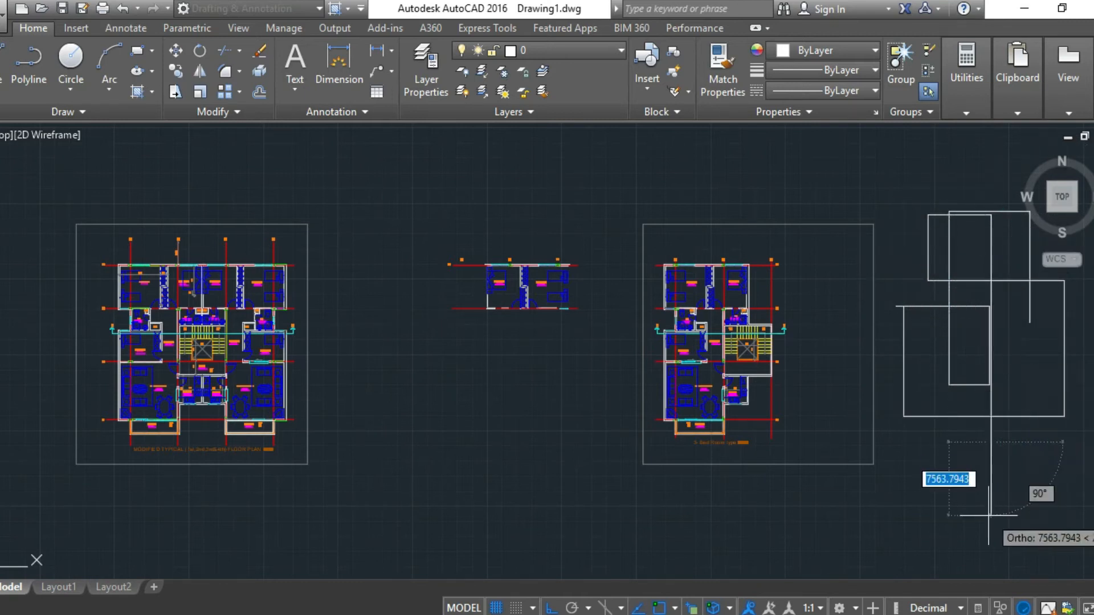
{"action": "left_click", "coordinate": [932, 515]}
{"action": "left_click", "coordinate": [933, 341]}
{"action": "left_click", "coordinate": [885, 342]}
{"action": "left_click", "coordinate": [885, 250]}
{"action": "left_click", "coordinate": [924, 245]}
{"action": "left_click", "coordinate": [930, 297]}
{"action": "key", "text": "Escape"}
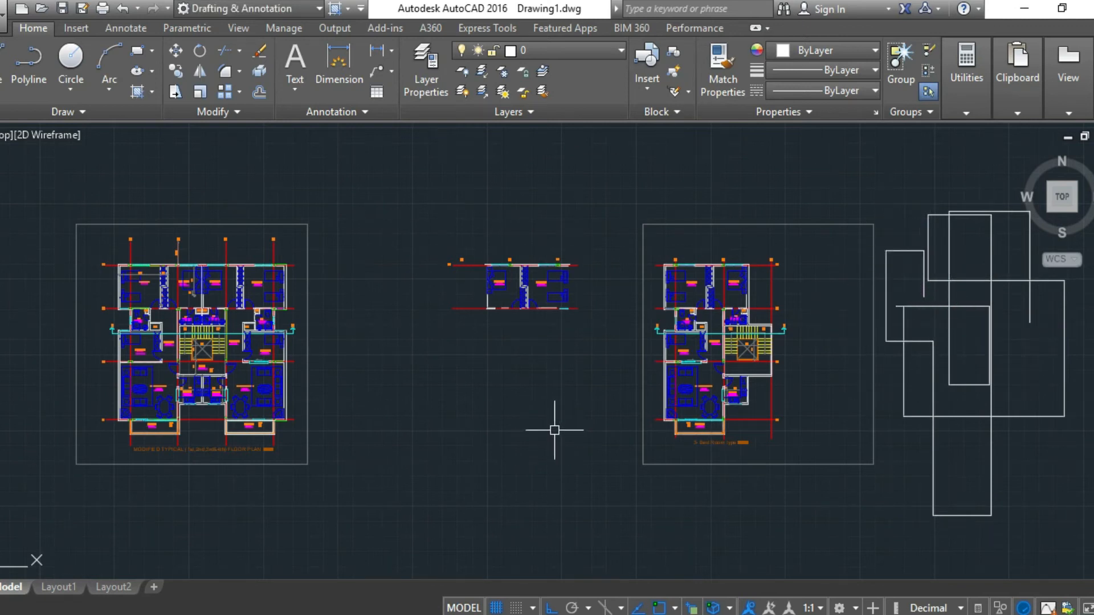
Restore the erased frame and plan part of the middle sheet with the OOPS command
{"action": "type", "text": "oops"}
{"action": "key", "text": "Return"}
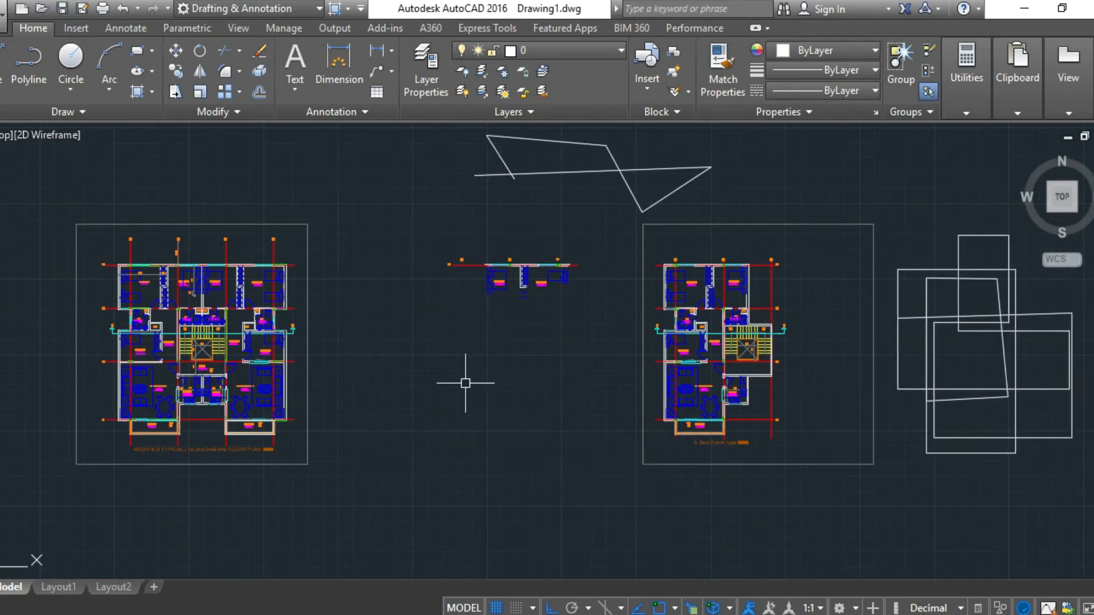
{"action": "type", "text": "p"}
{"action": "key", "text": "BackSpace"}
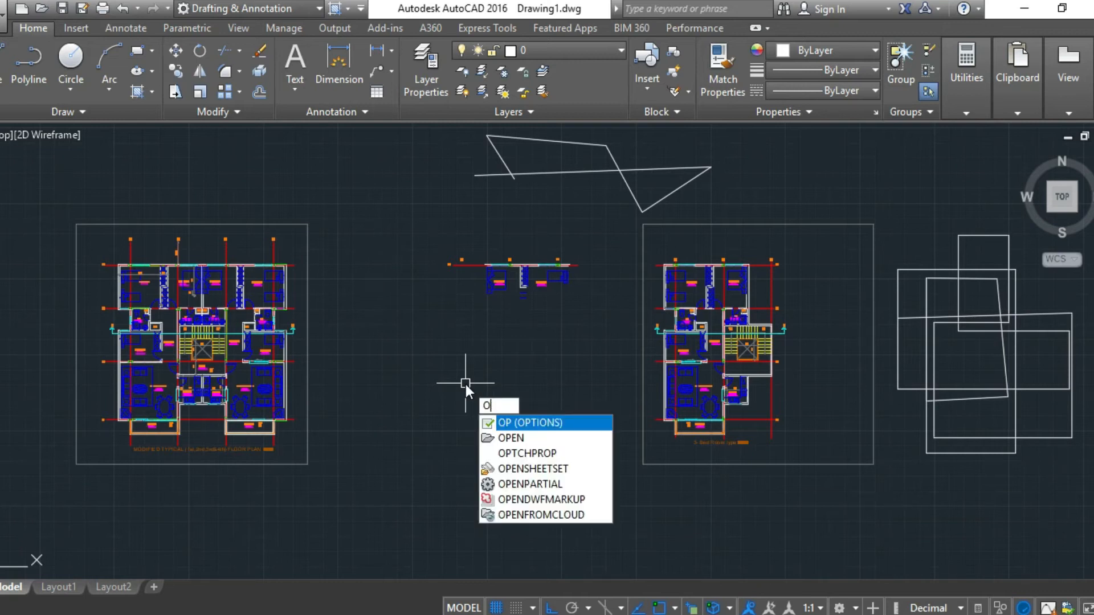
{"action": "type", "text": "op"}
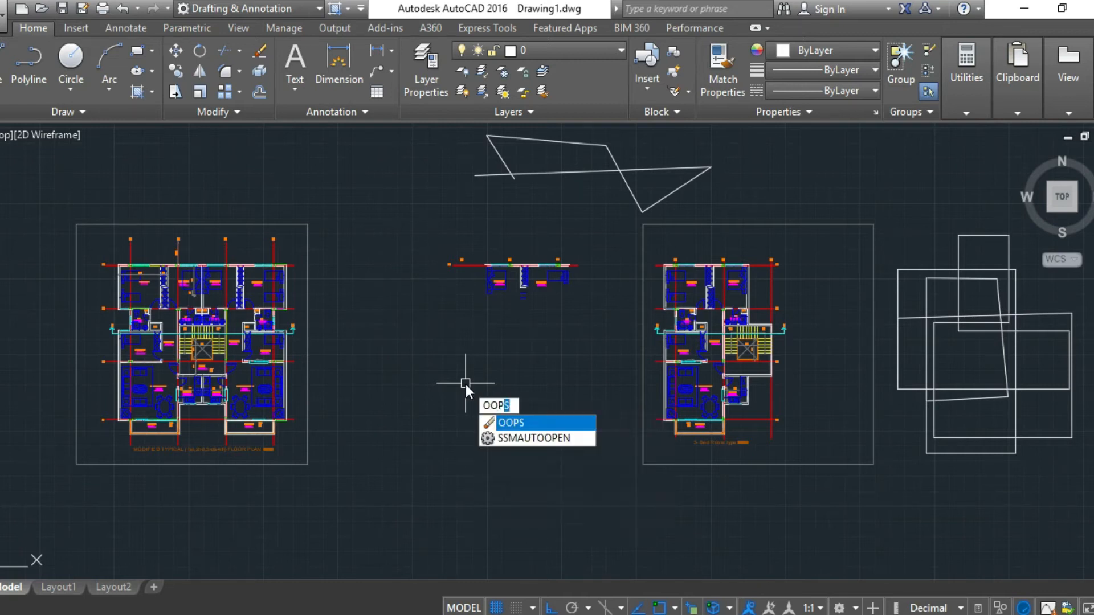
{"action": "key", "text": "Return"}
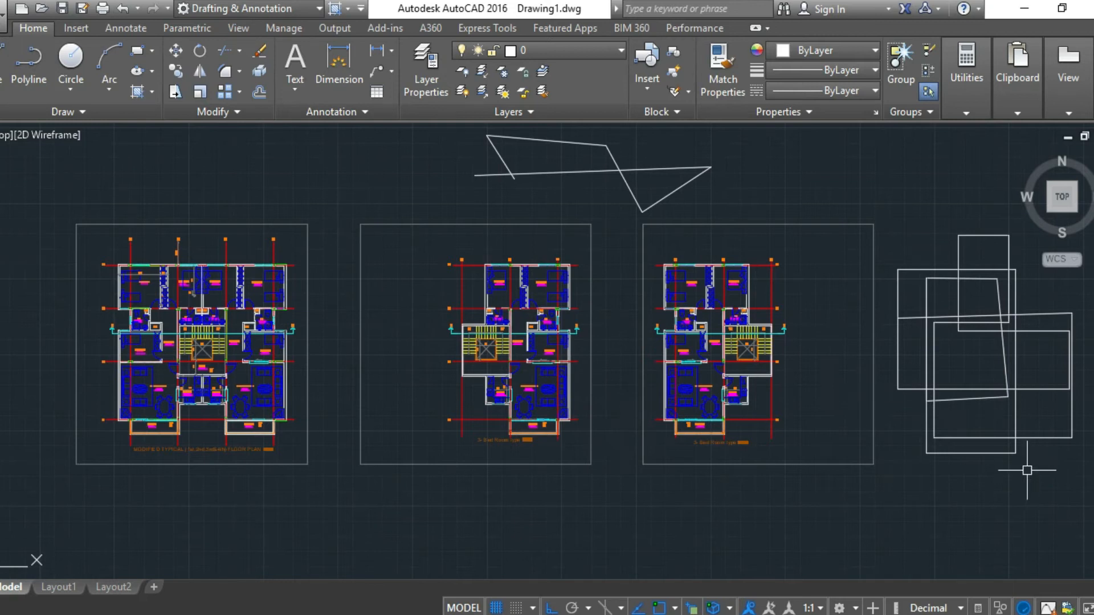
Trim the upper horizontal line right of the long vertical line and the lower one left of it, using that vertical as cutting edge
{"action": "left_click", "coordinate": [1069, 485]}
{"action": "left_click", "coordinate": [897, 225]}
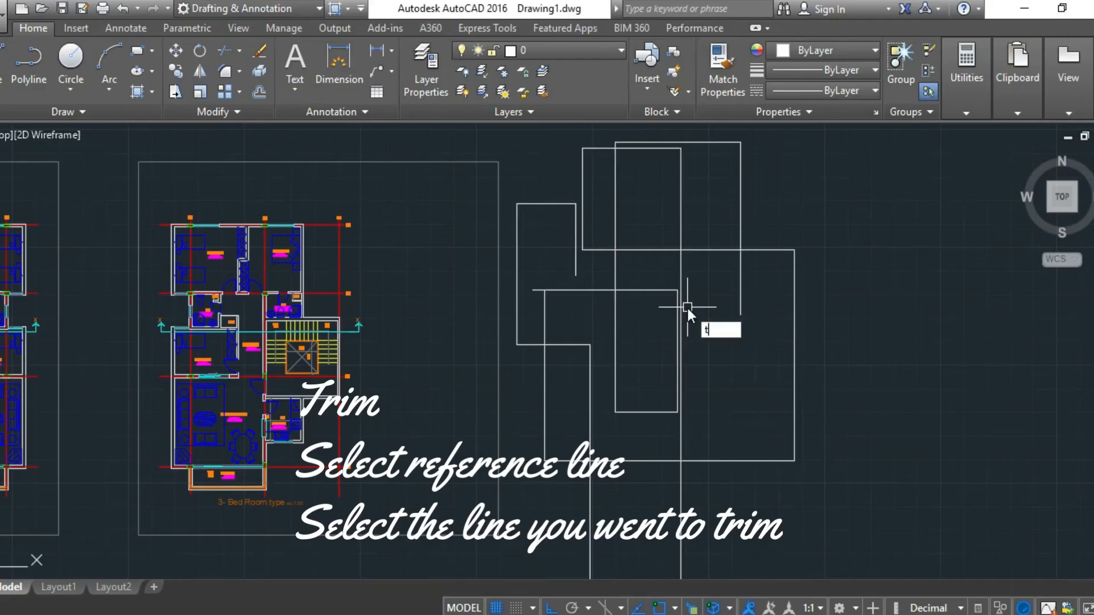
{"action": "type", "text": "ri"}
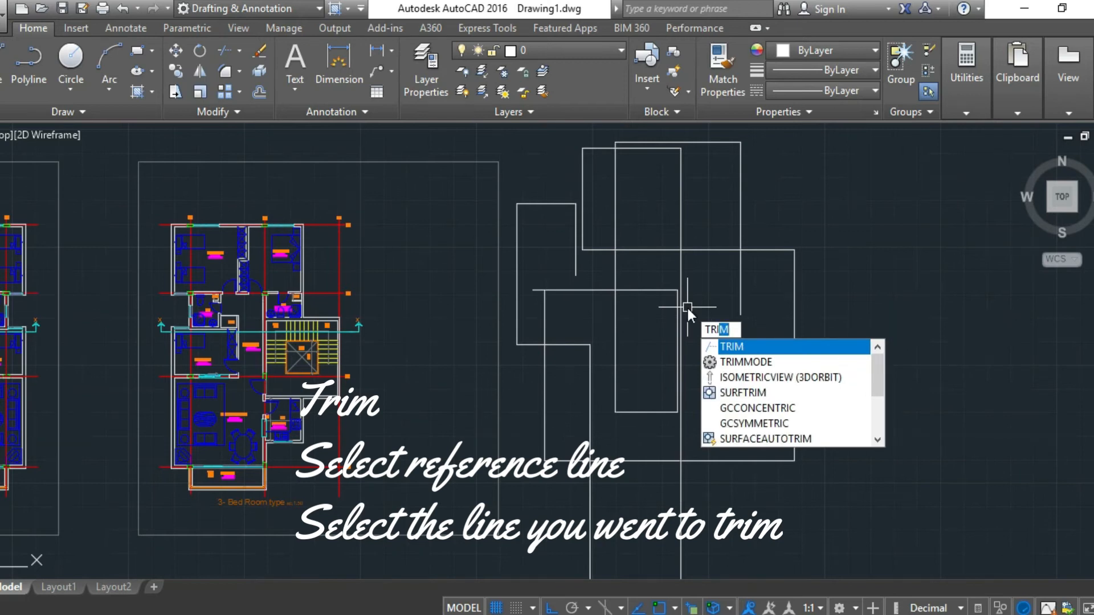
{"action": "type", "text": "m"}
{"action": "key", "text": "Return"}
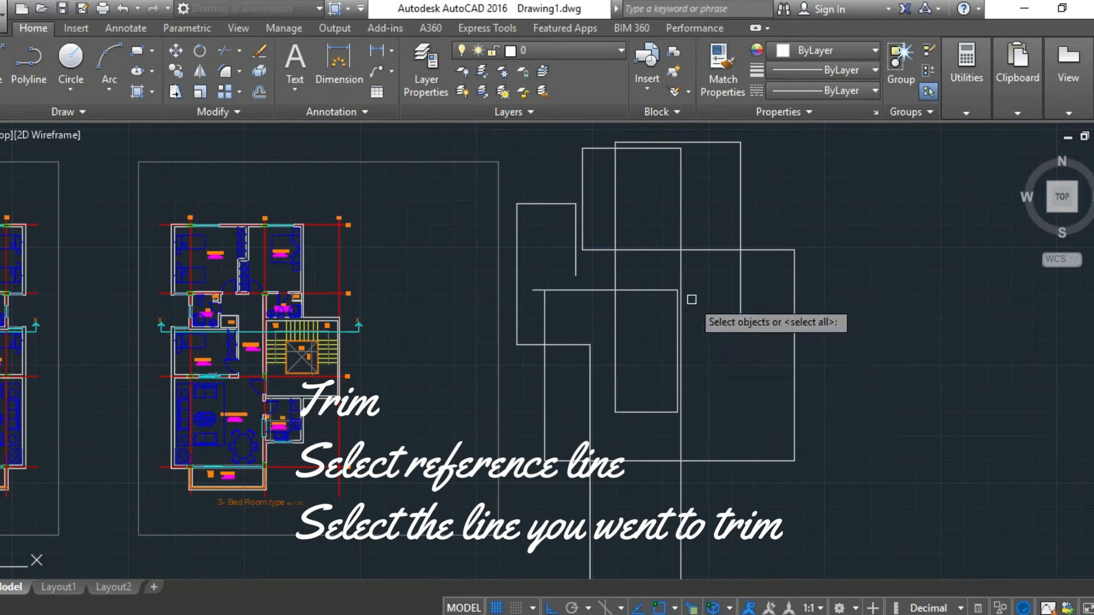
{"action": "left_click", "coordinate": [680, 264]}
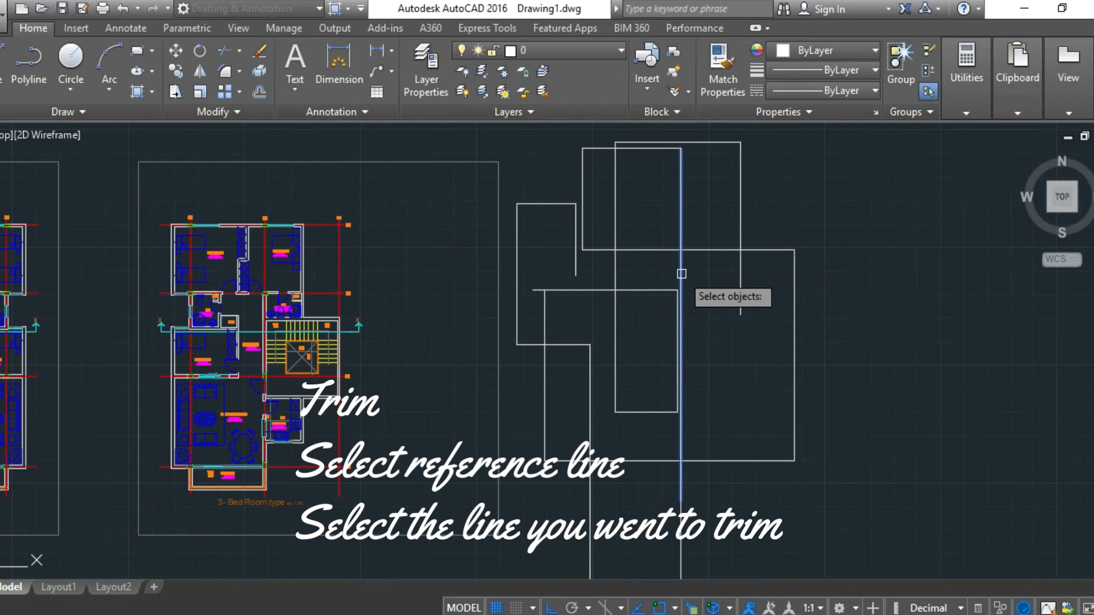
{"action": "key", "text": "Return"}
{"action": "left_click", "coordinate": [681, 239]}
{"action": "left_click", "coordinate": [693, 249]}
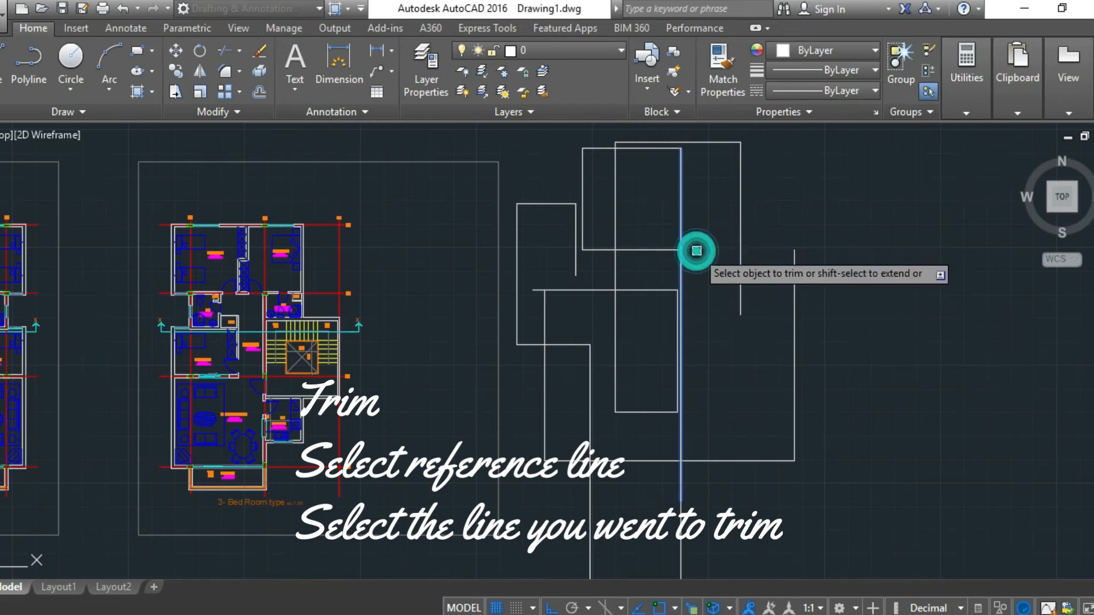
{"action": "left_click", "coordinate": [689, 456]}
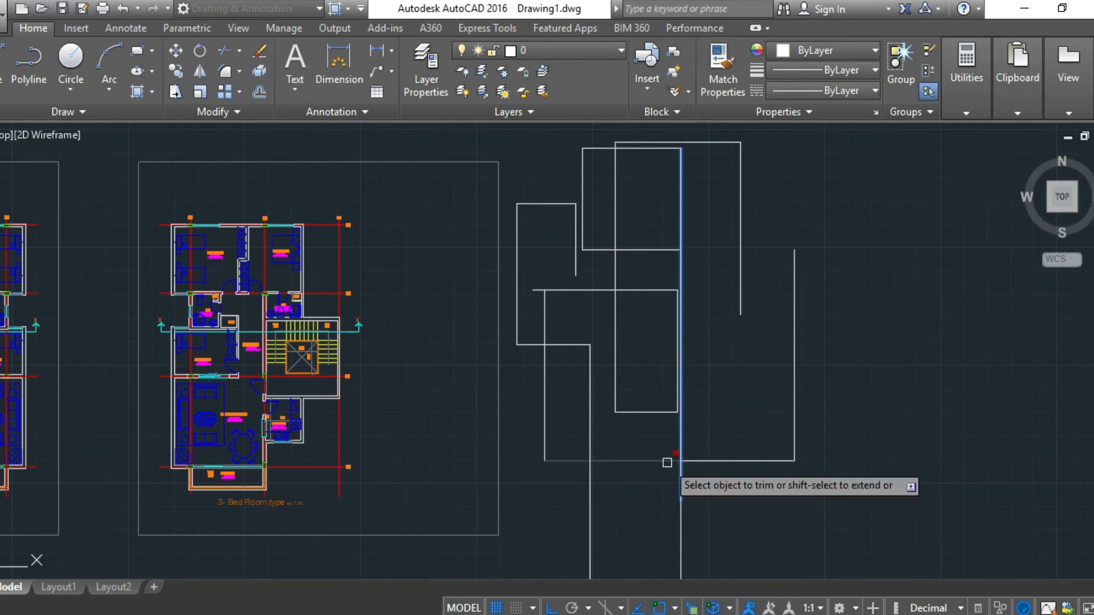
{"action": "left_click", "coordinate": [655, 459]}
{"action": "left_click", "coordinate": [728, 456]}
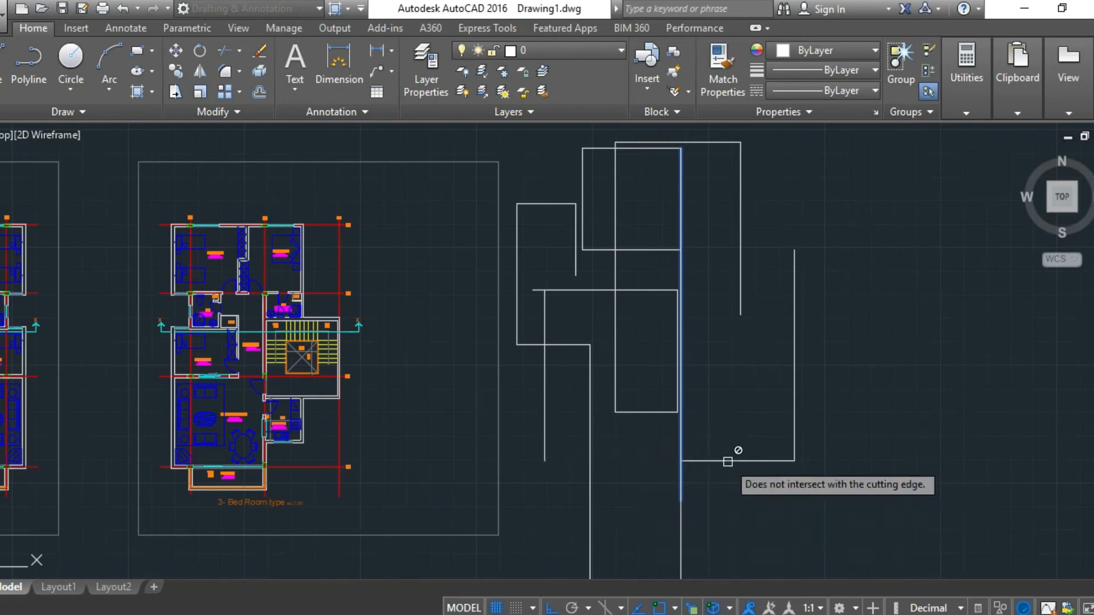
{"action": "left_click", "coordinate": [680, 517]}
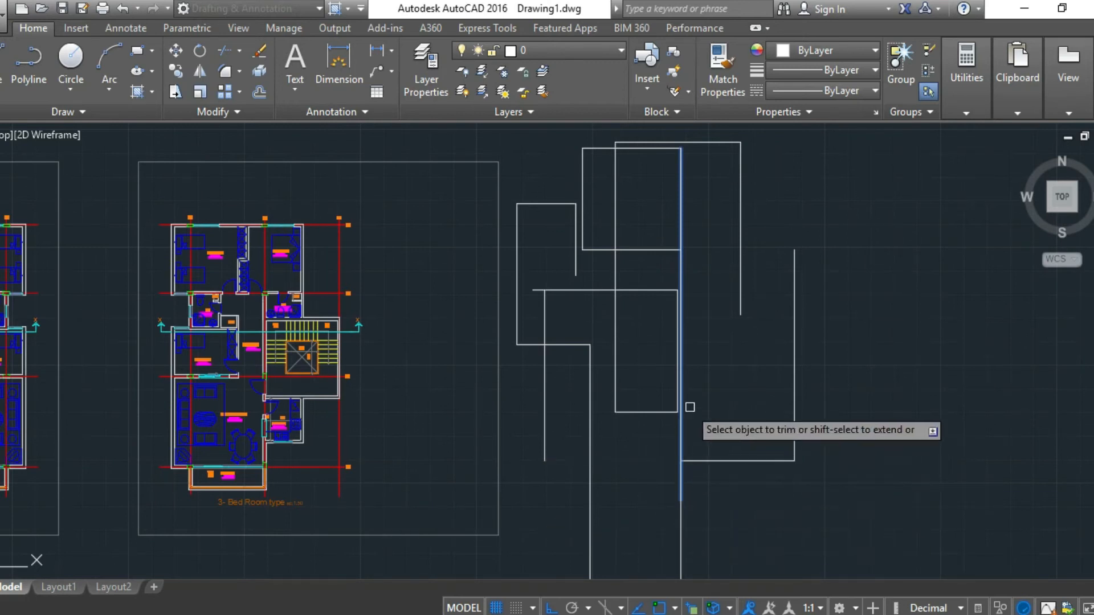
{"action": "key", "text": "Escape"}
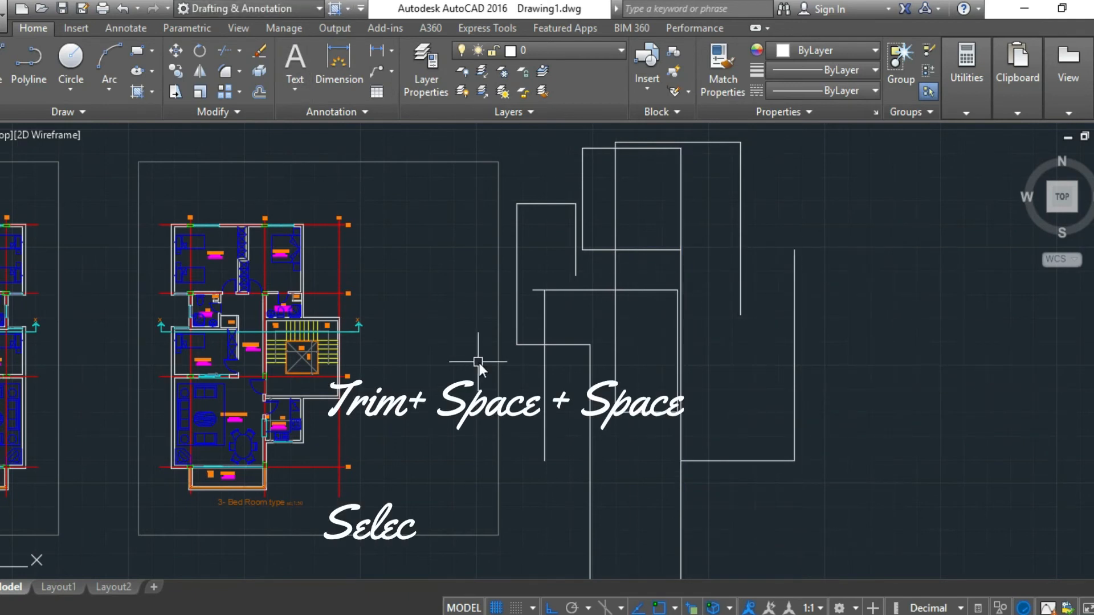
Trim the overlapping inner segments and projecting stubs of the line figure, using all objects as cutting edges
{"action": "type", "text": "trim"}
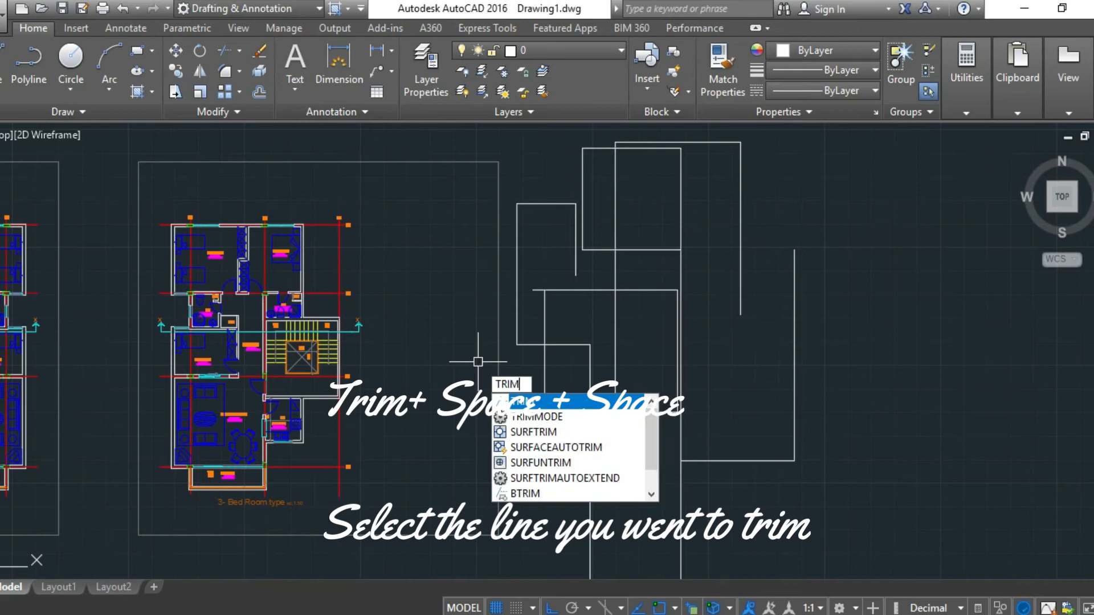
{"action": "key", "text": "space"}
{"action": "key", "text": "space"}
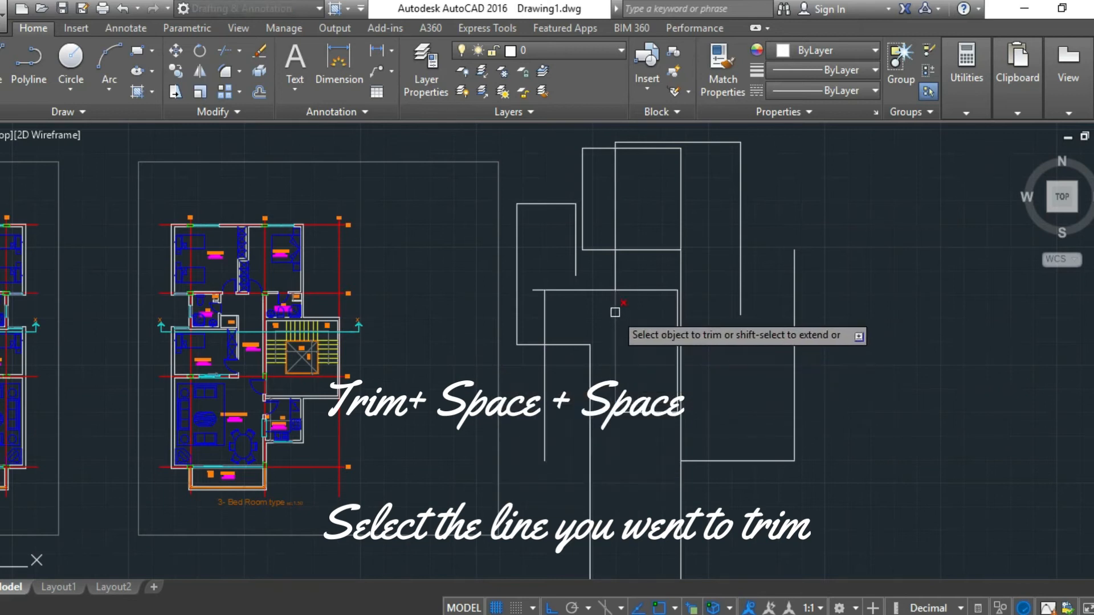
{"action": "left_click", "coordinate": [619, 250]}
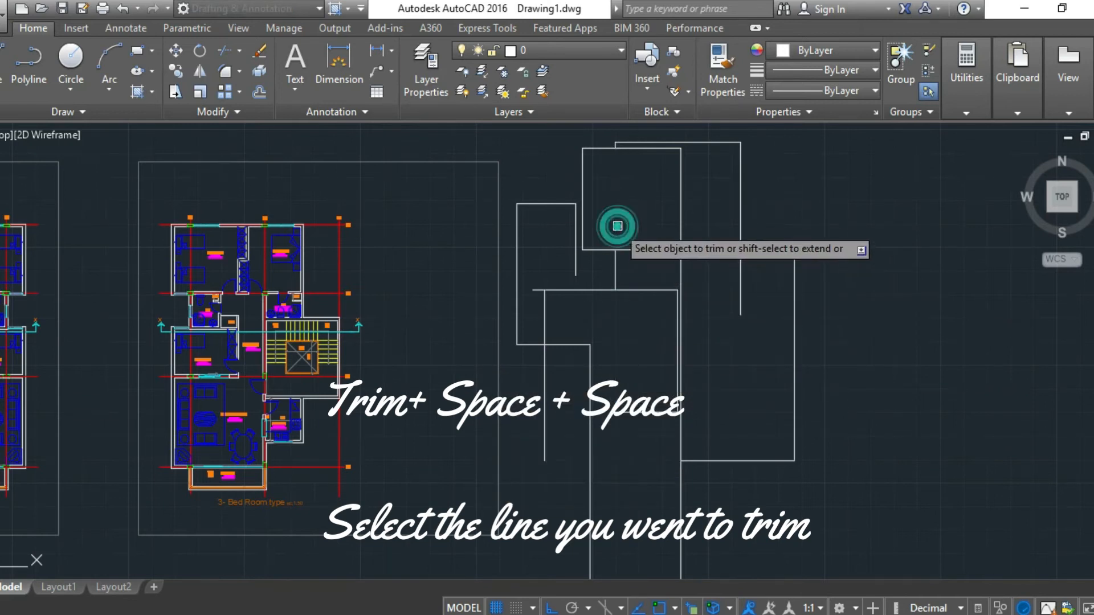
{"action": "left_click", "coordinate": [588, 250]}
{"action": "left_click", "coordinate": [549, 288]}
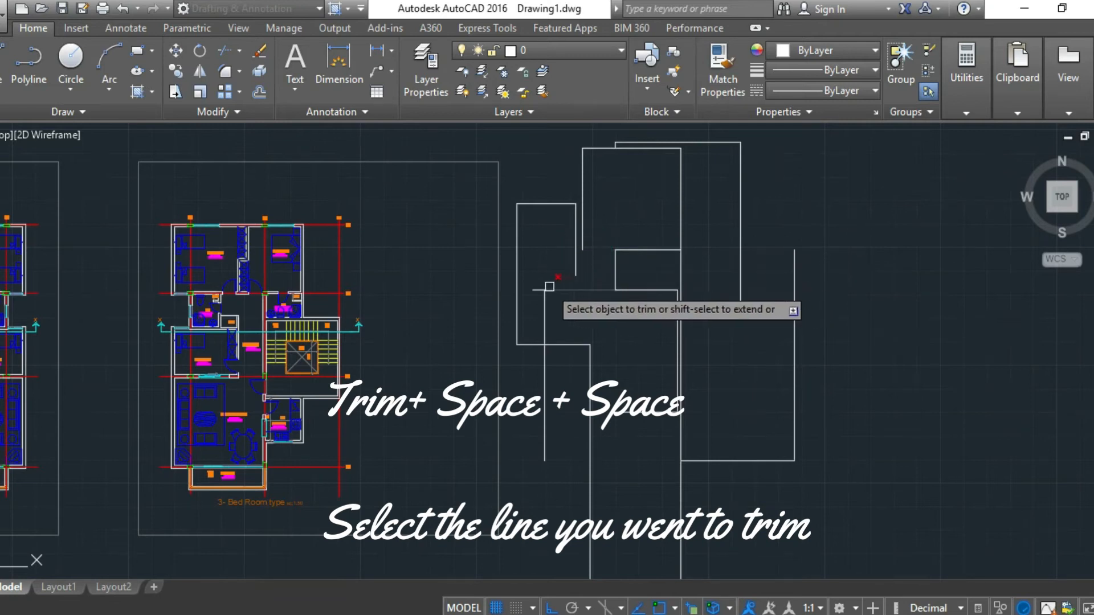
{"action": "left_click", "coordinate": [536, 290]}
{"action": "left_click", "coordinate": [544, 382]}
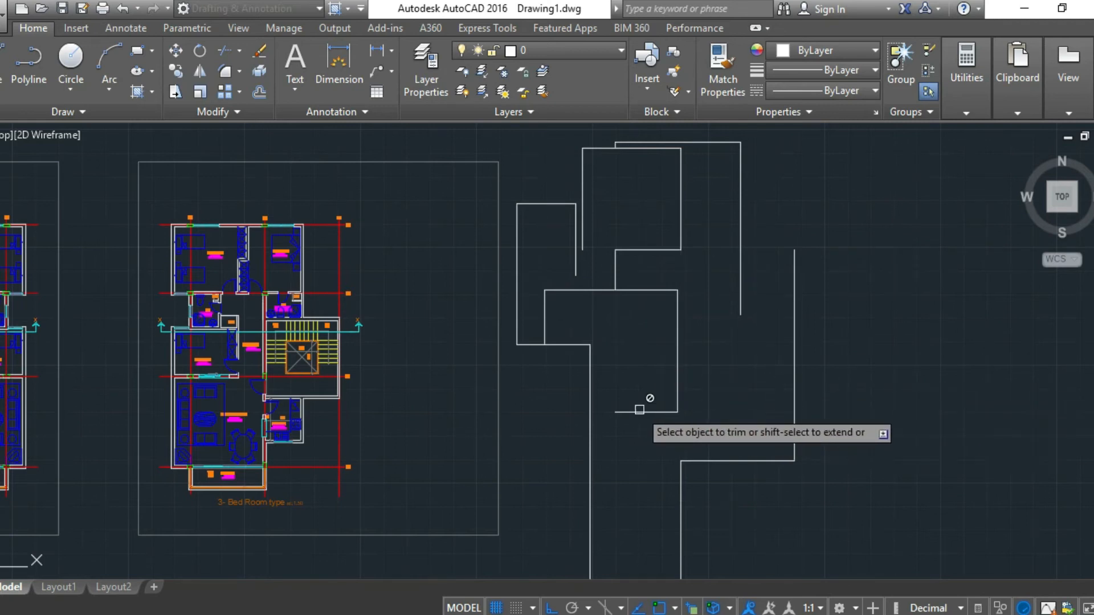
{"action": "key", "text": "Escape"}
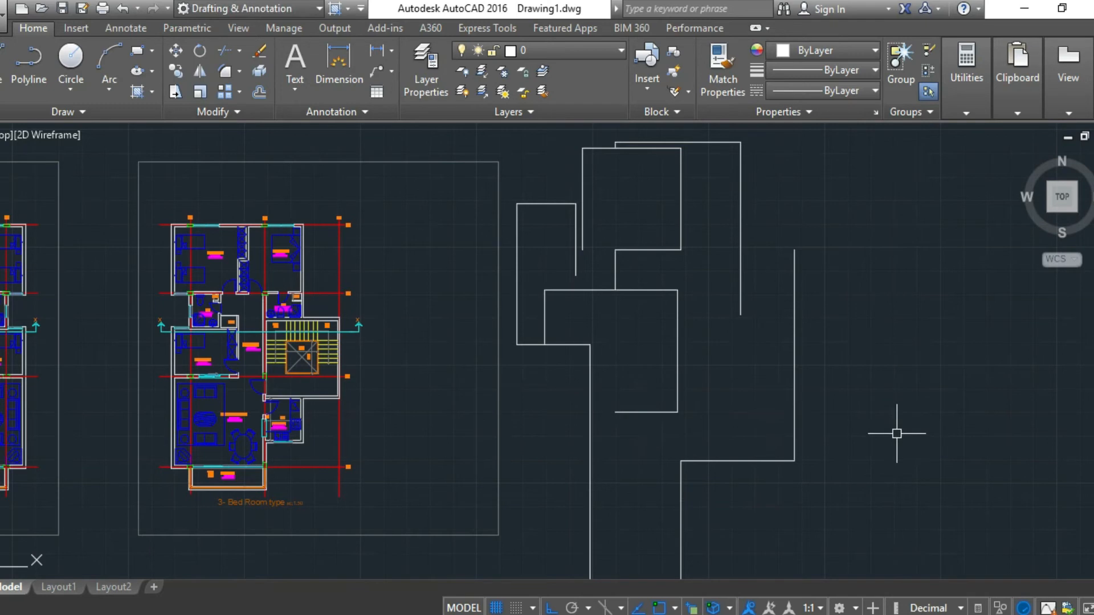
Extend the figure's open vertical line down to the lower horizontal line from within the Trim command
{"action": "type", "text": "trim"}
{"action": "key", "text": "Return"}
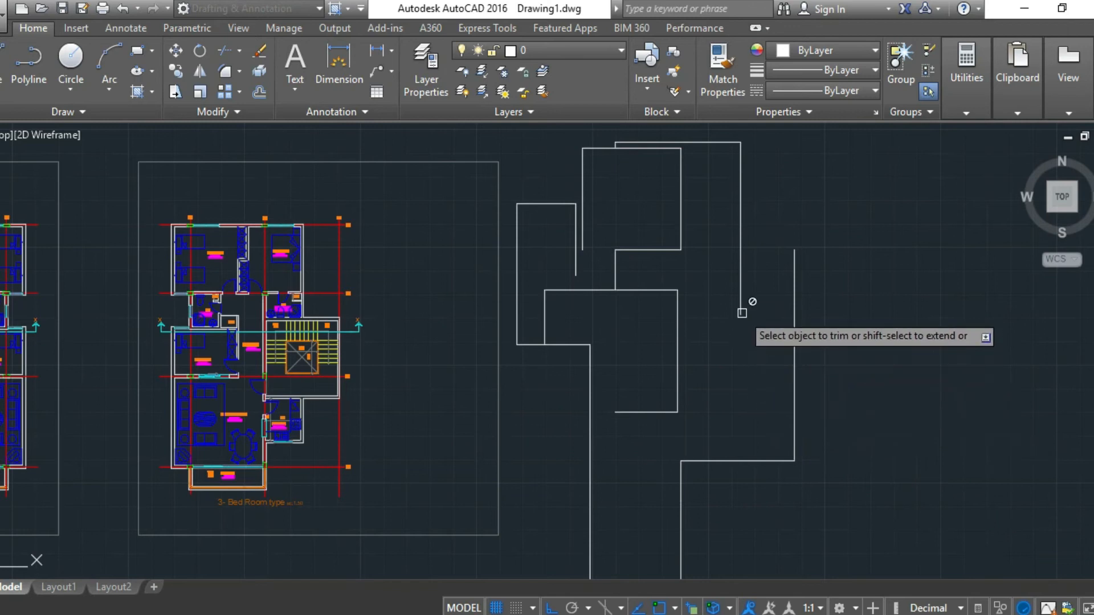
{"action": "left_click", "coordinate": [738, 311], "text": "shift"}
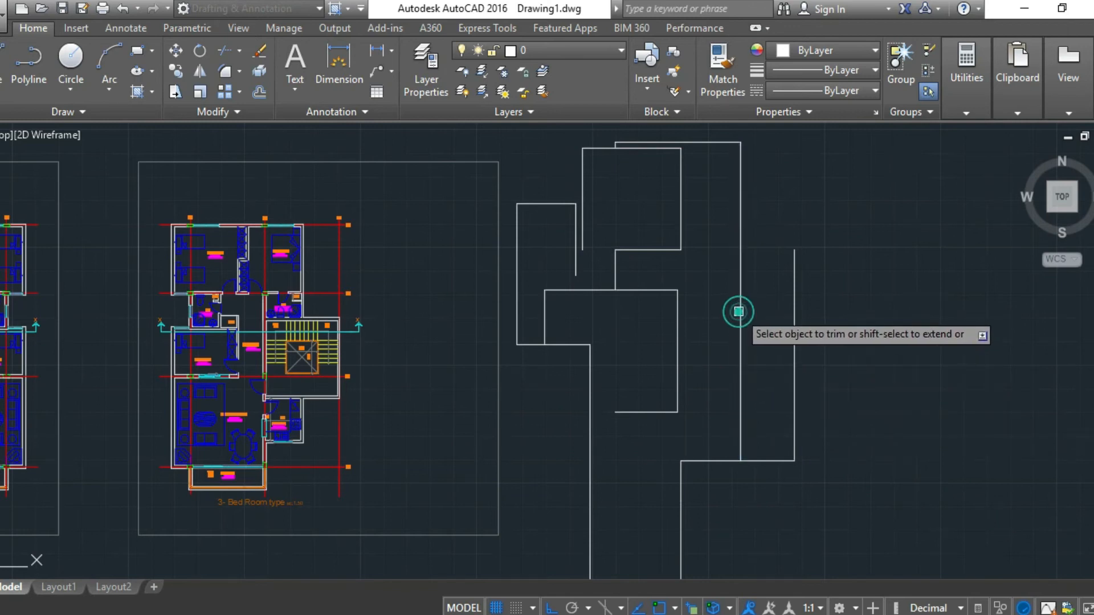
Extend the line figure's remaining open vertical lines to the adjacent horizontals and trim the inner horizontal segment, all within the Trim command
{"action": "left_click", "coordinate": [677, 288], "text": "shift"}
{"action": "left_click", "coordinate": [616, 286], "text": "shift"}
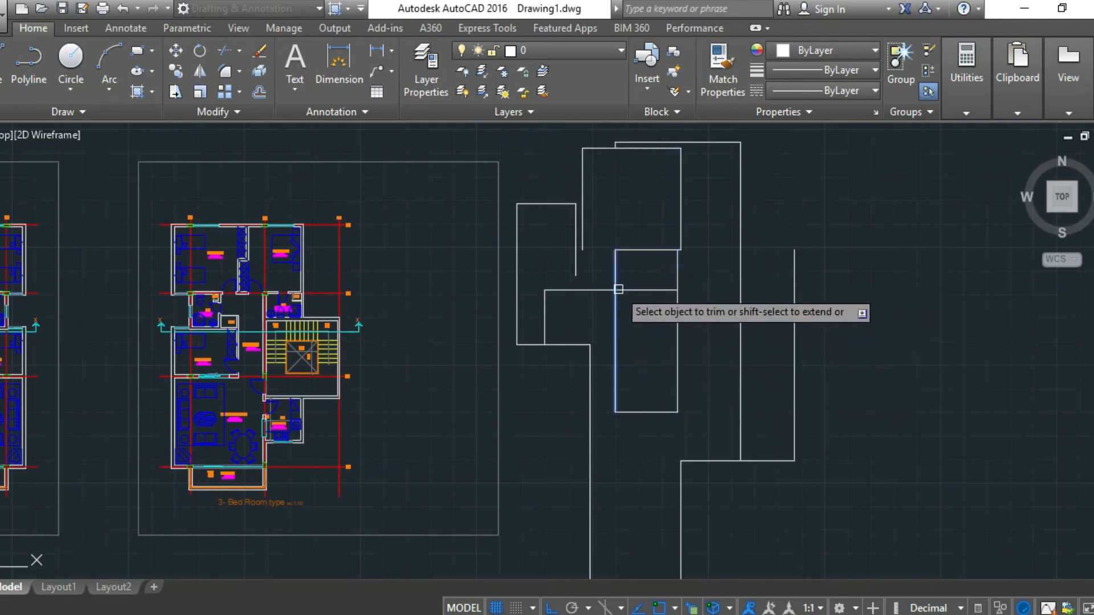
{"action": "left_click", "coordinate": [576, 271], "text": "shift"}
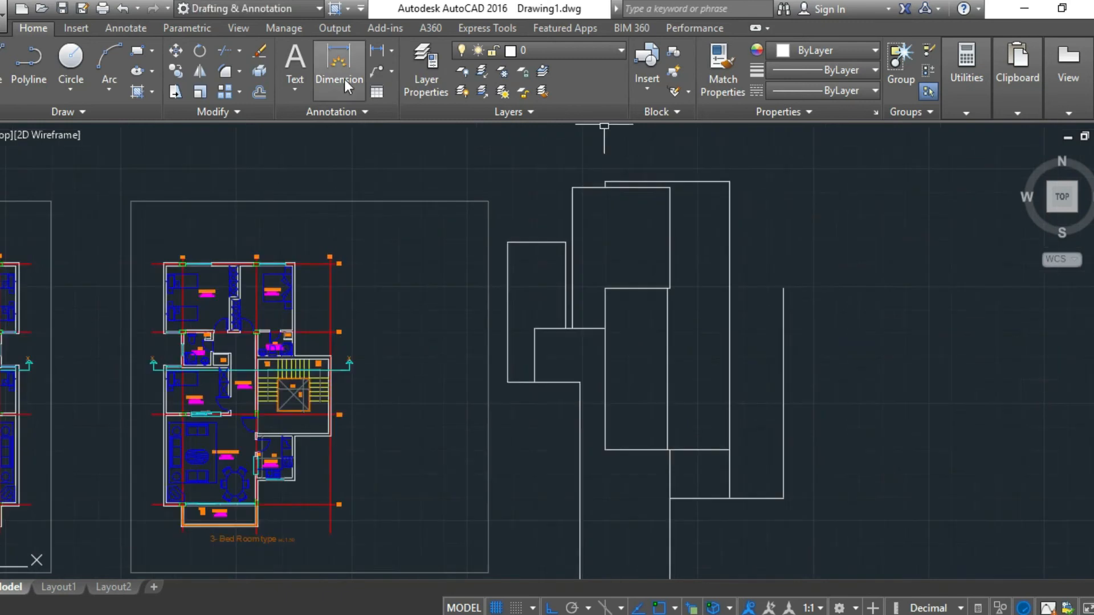
Draw a separate horizontal line above the figure's rightmost vertical line, starting just past the figure's upper corner and running across that vertical
{"action": "left_click", "coordinate": [7, 57]}
{"action": "left_click", "coordinate": [748, 180]}
{"action": "left_click", "coordinate": [945, 180]}
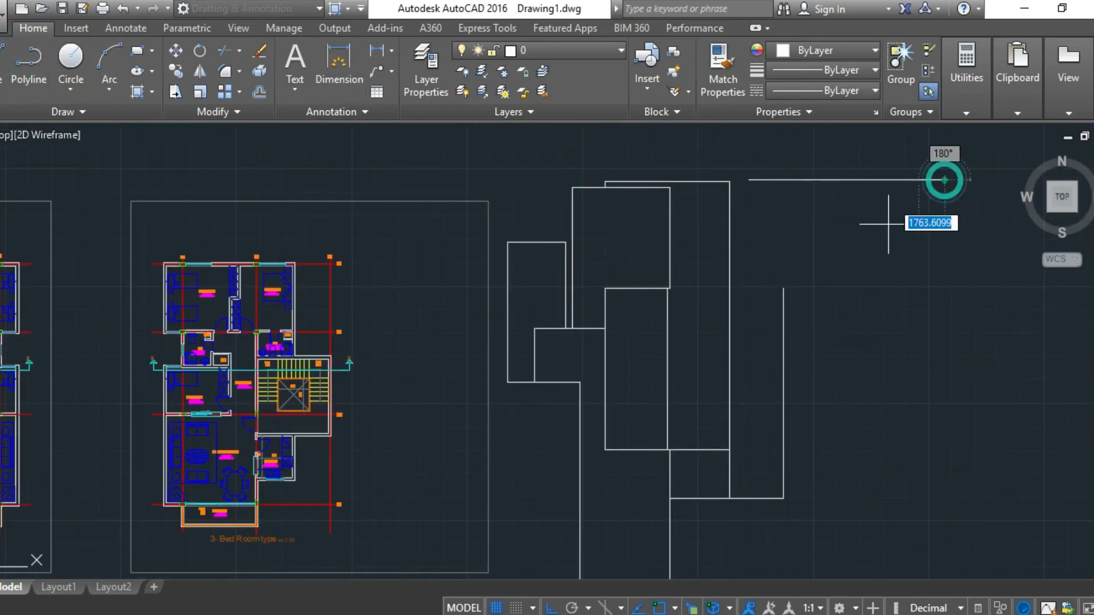
{"action": "key", "text": "Escape"}
Extend the figure's rightmost vertical line up to the separate horizontal line from within the Trim command, using all objects as boundaries
{"action": "type", "text": "TRI"}
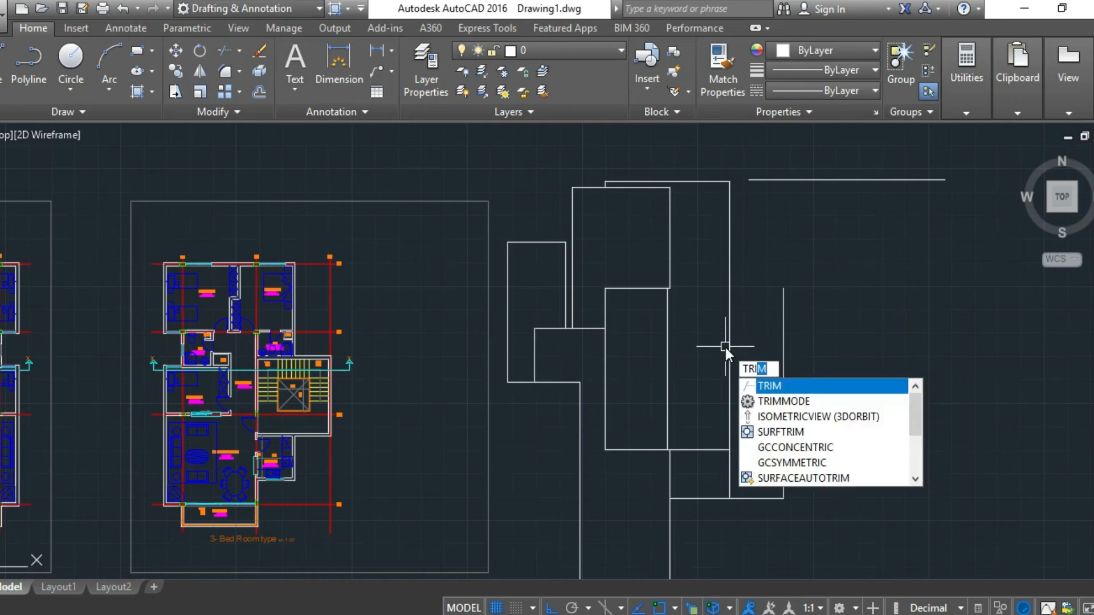
{"action": "type", "text": "M"}
{"action": "key", "text": "Return"}
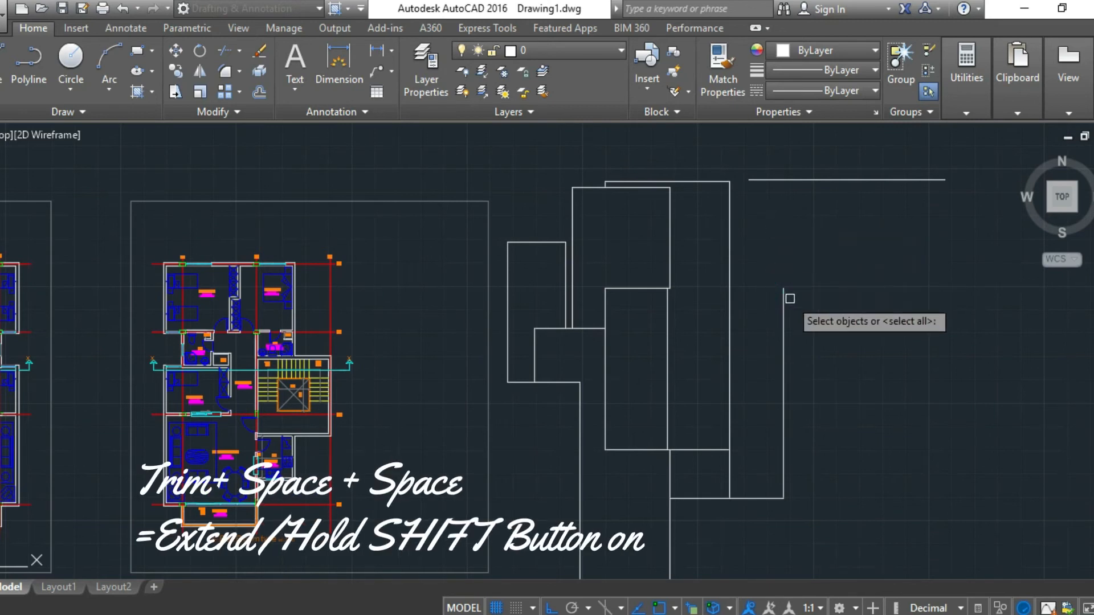
{"action": "type", "text": "t"}
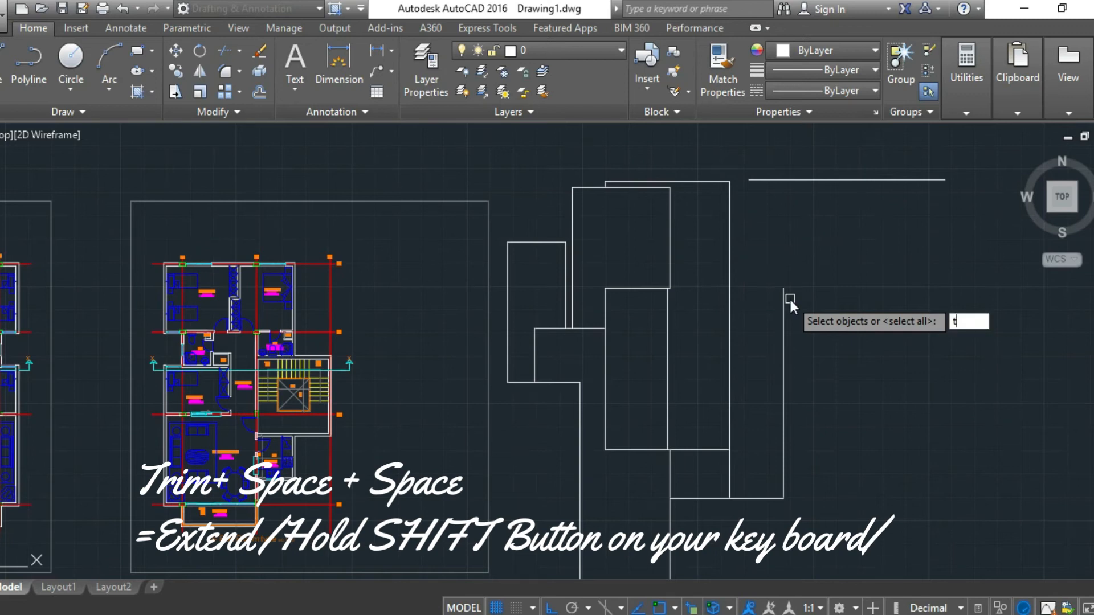
{"action": "type", "text": "rim"}
{"action": "key", "text": "space"}
{"action": "key", "text": "space"}
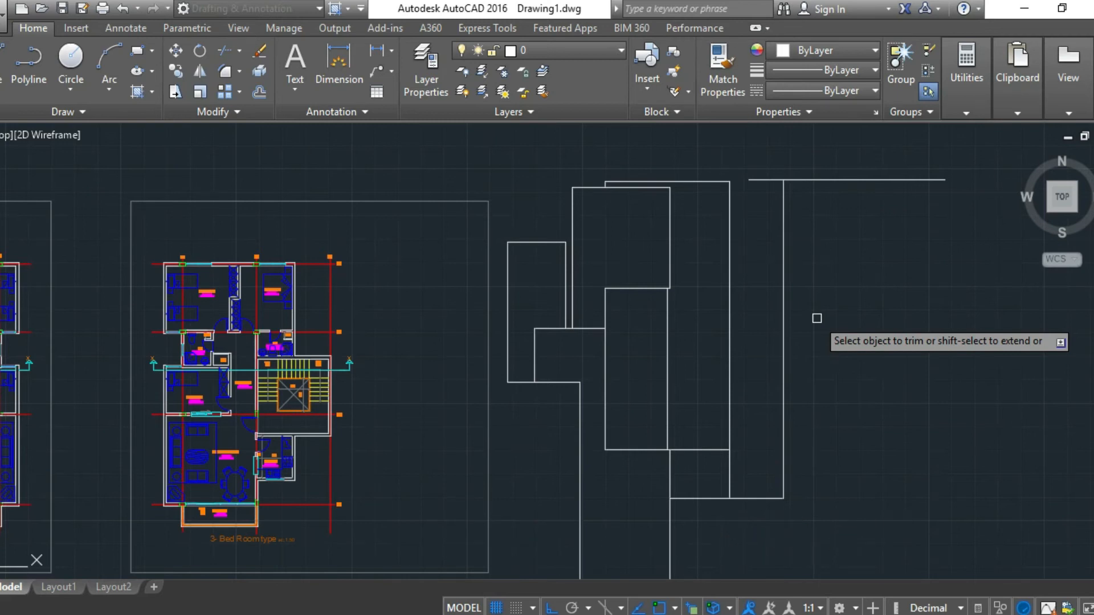
{"action": "scroll", "coordinate": [829, 316], "scroll_direction": "down", "scroll_amount": 4}
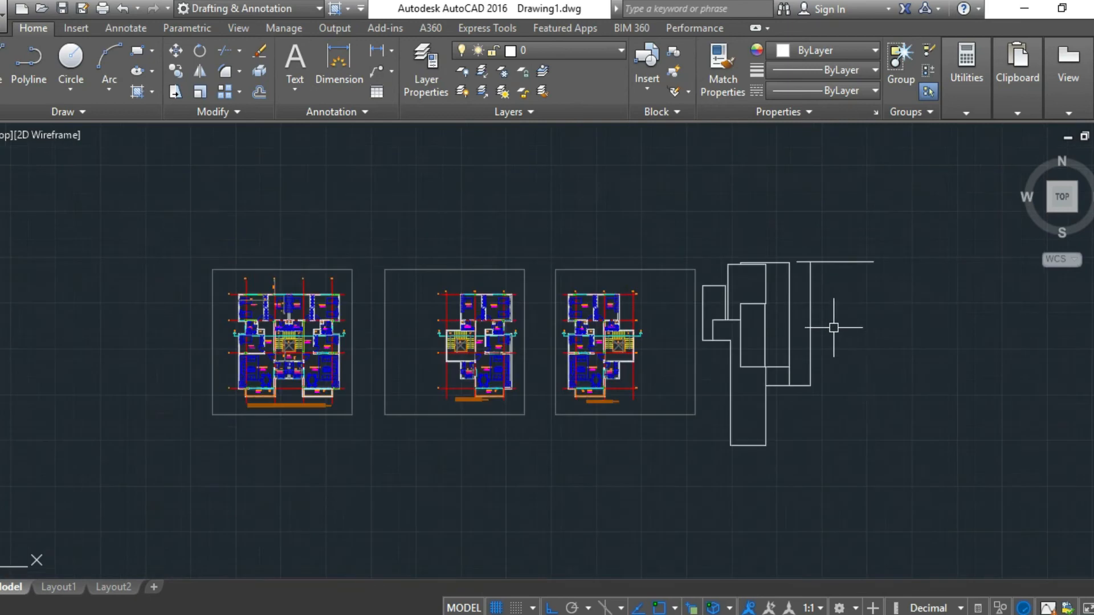
{"action": "left_click", "coordinate": [790, 333]}
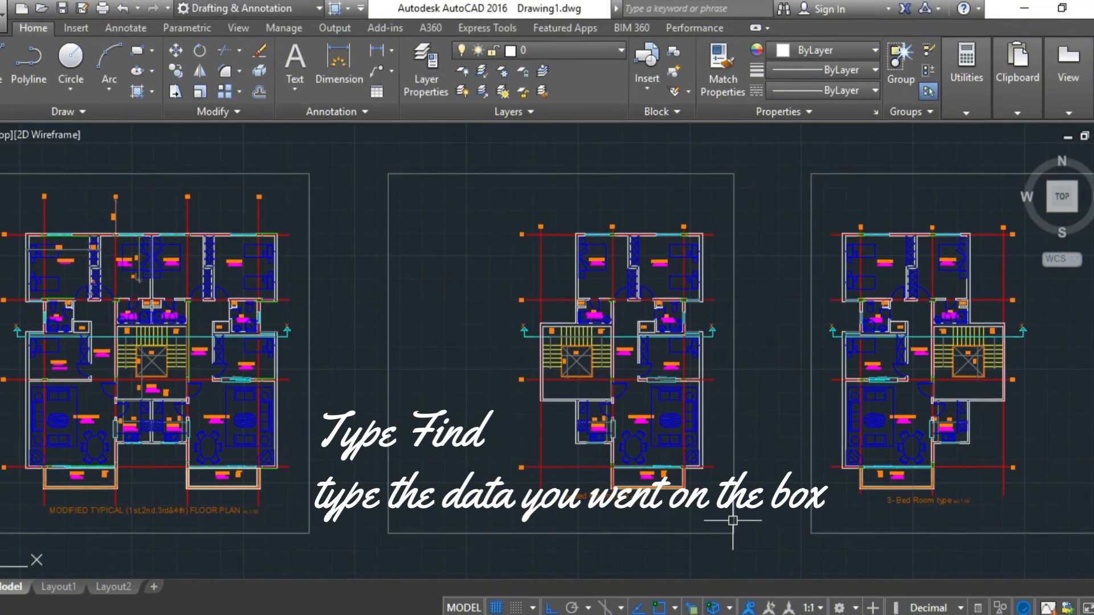
Search the floor plan in the middle sheet, without its frame, for the text "tile" with the FIND command
{"action": "left_click", "coordinate": [727, 515]}
{"action": "left_click", "coordinate": [492, 184]}
{"action": "type", "text": "FIND"}
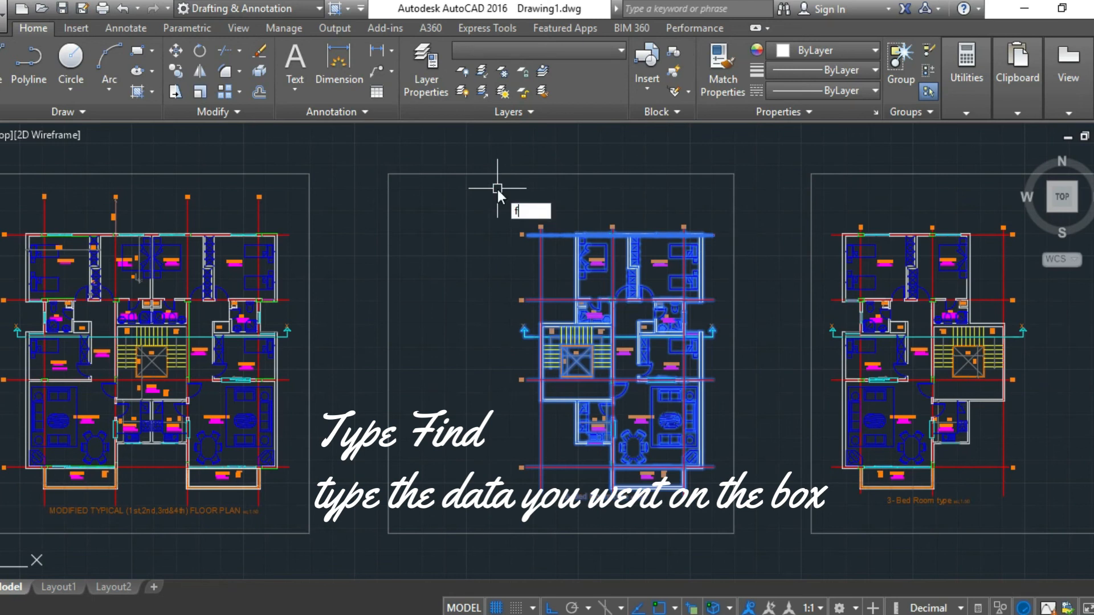
{"action": "key", "text": "Return"}
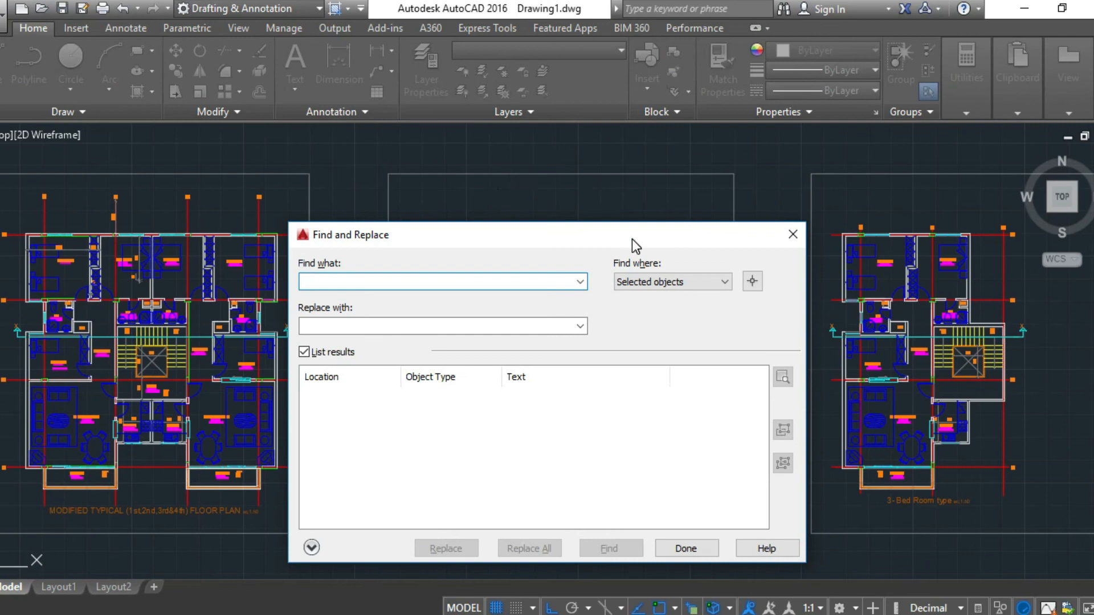
{"action": "left_click_drag", "start_coordinate": [631, 239], "coordinate": [662, 389]}
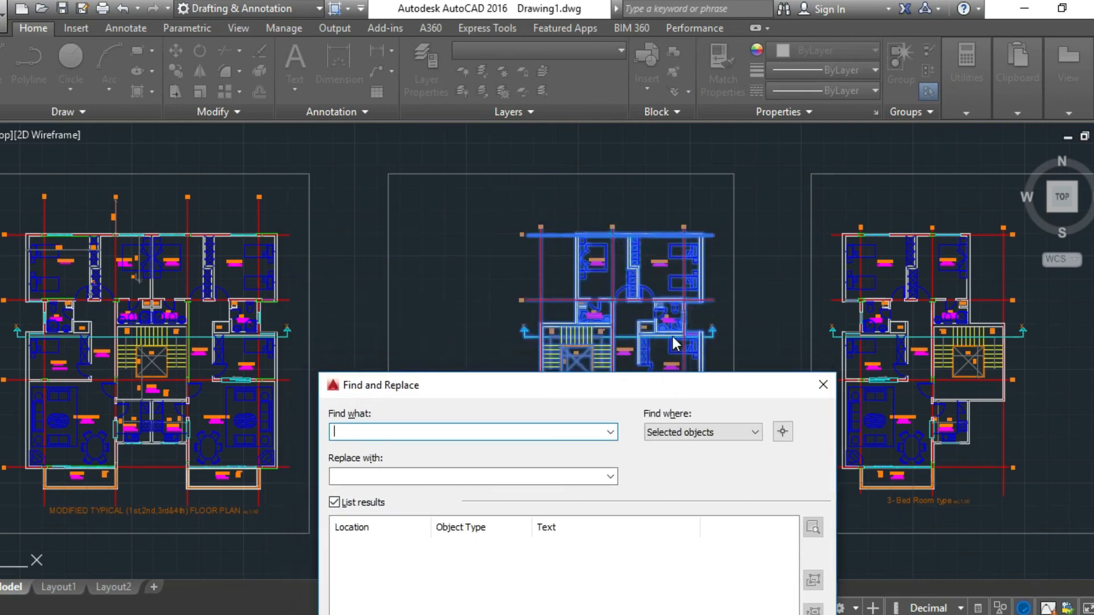
{"action": "type", "text": "tile"}
{"action": "key", "text": "Return"}
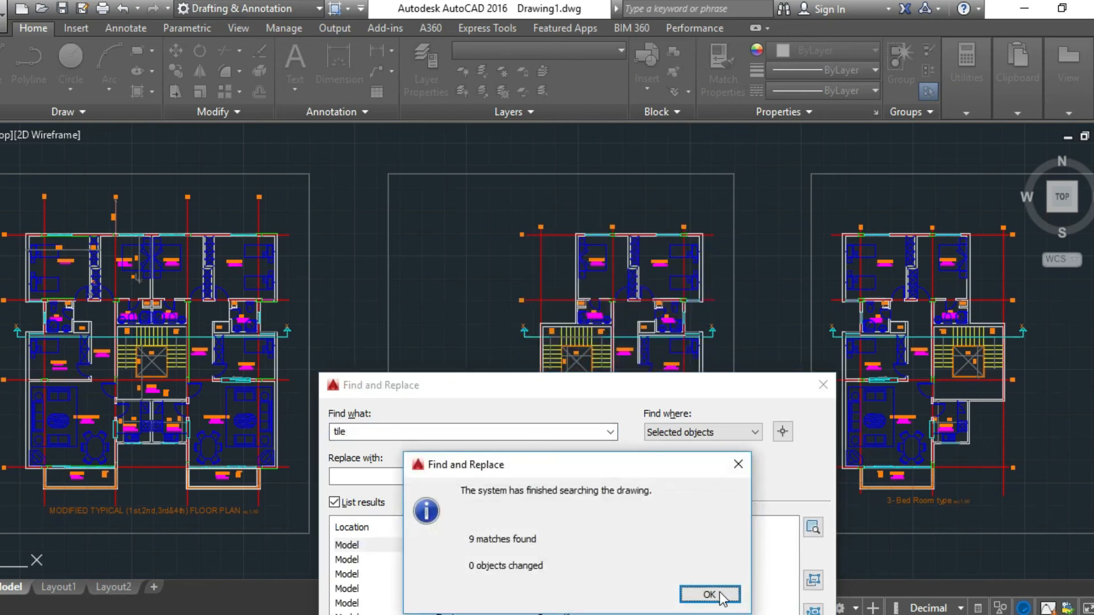
{"action": "left_click", "coordinate": [709, 594]}
{"action": "left_click_drag", "start_coordinate": [639, 391], "coordinate": [368, 128]}
{"action": "left_click", "coordinate": [553, 127]}
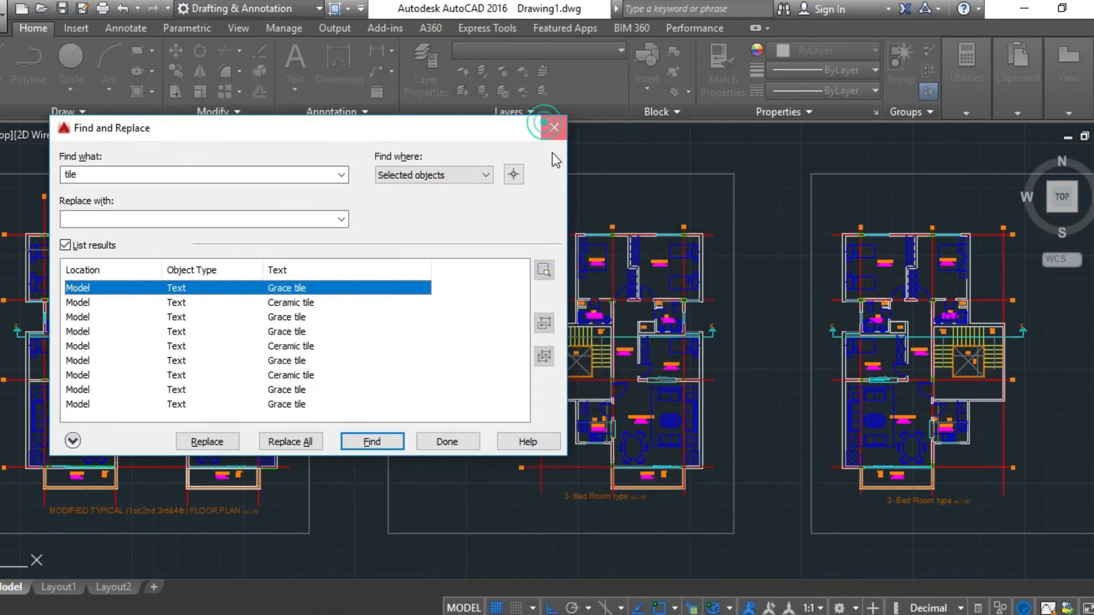
Examine the tile labels in the WCs, corridor, living room and bedroom of the middle floor plan
{"action": "scroll", "coordinate": [678, 373], "scroll_direction": "up", "scroll_amount": 5}
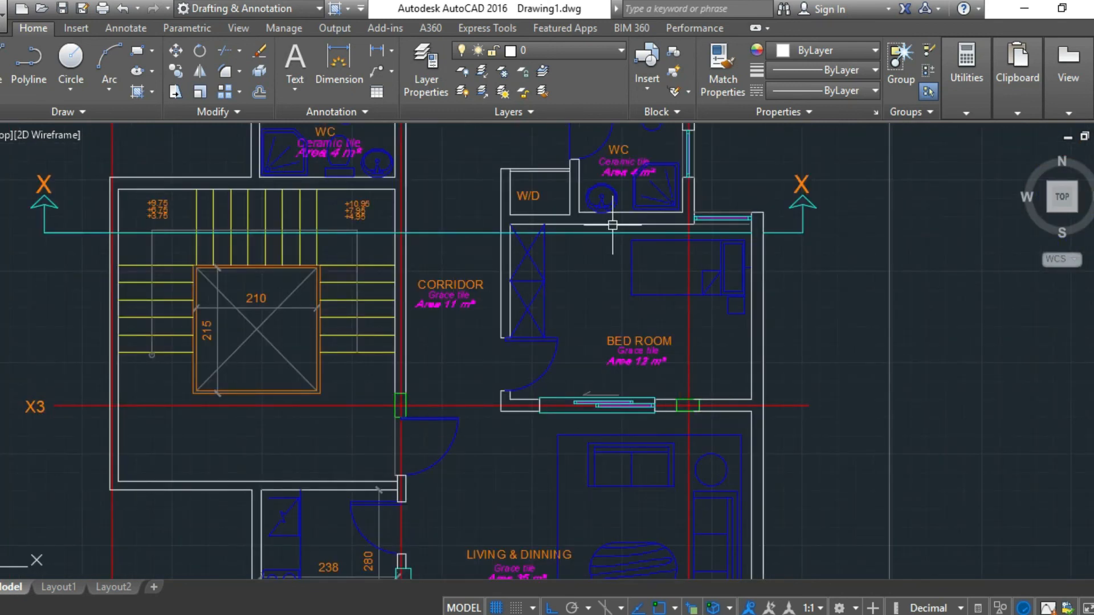
{"action": "scroll", "coordinate": [613, 225], "scroll_direction": "down", "scroll_amount": 2}
{"action": "scroll", "coordinate": [544, 318], "scroll_direction": "up", "scroll_amount": 6}
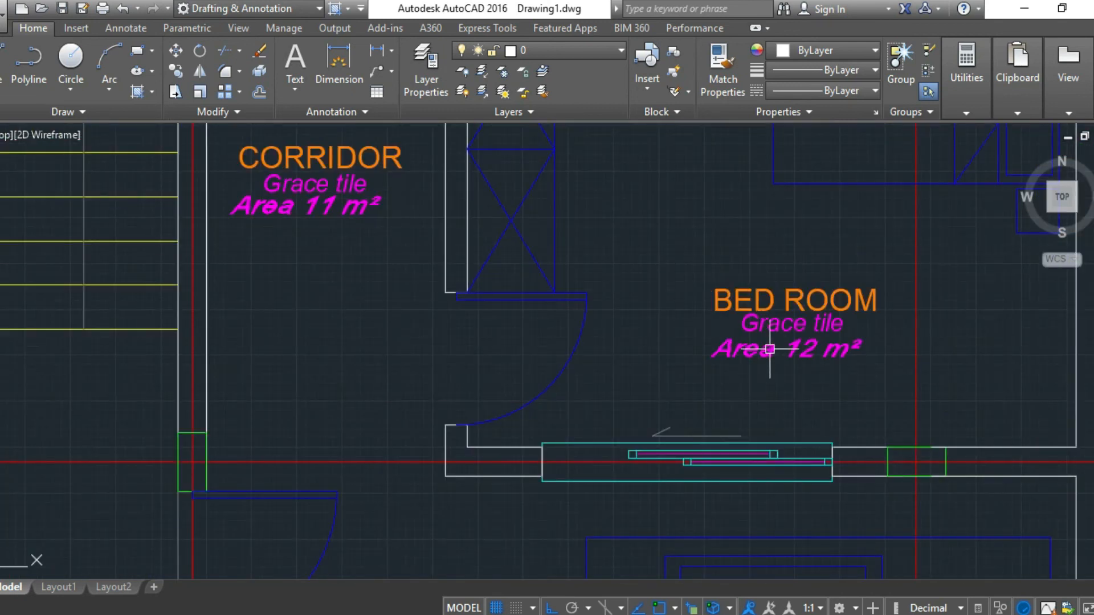
{"action": "scroll", "coordinate": [809, 356], "scroll_direction": "down", "scroll_amount": 4}
{"action": "scroll", "coordinate": [786, 185], "scroll_direction": "down", "scroll_amount": 6}
{"action": "scroll", "coordinate": [805, 426], "scroll_direction": "down", "scroll_amount": 2}
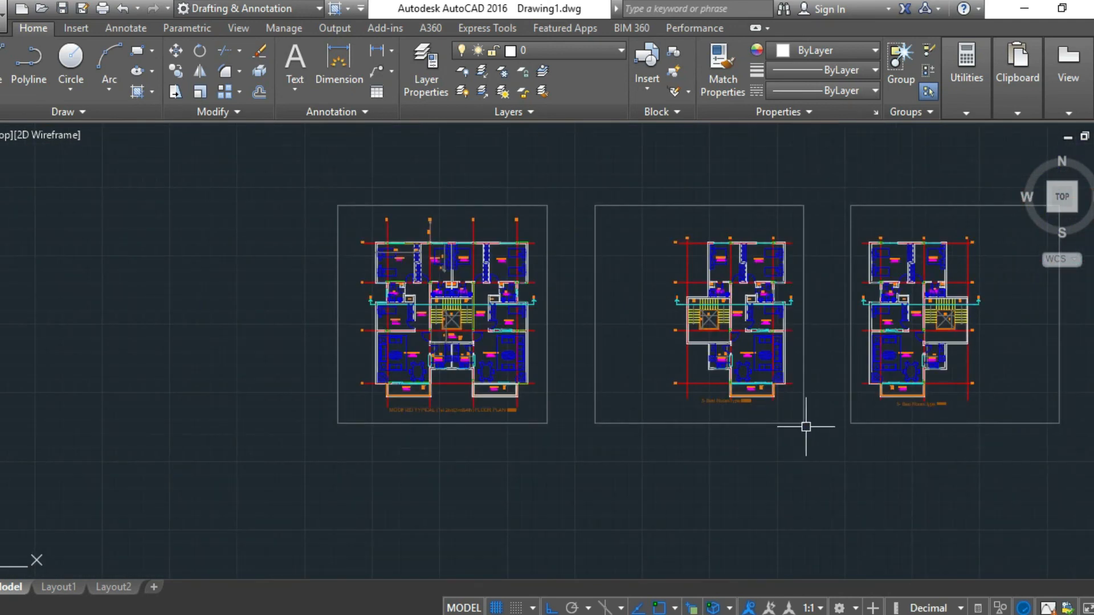
Search the middle sheet's frame and plan for the text "ceramic tile" with the FIND command
{"action": "left_click", "coordinate": [802, 419]}
{"action": "key", "text": "Escape"}
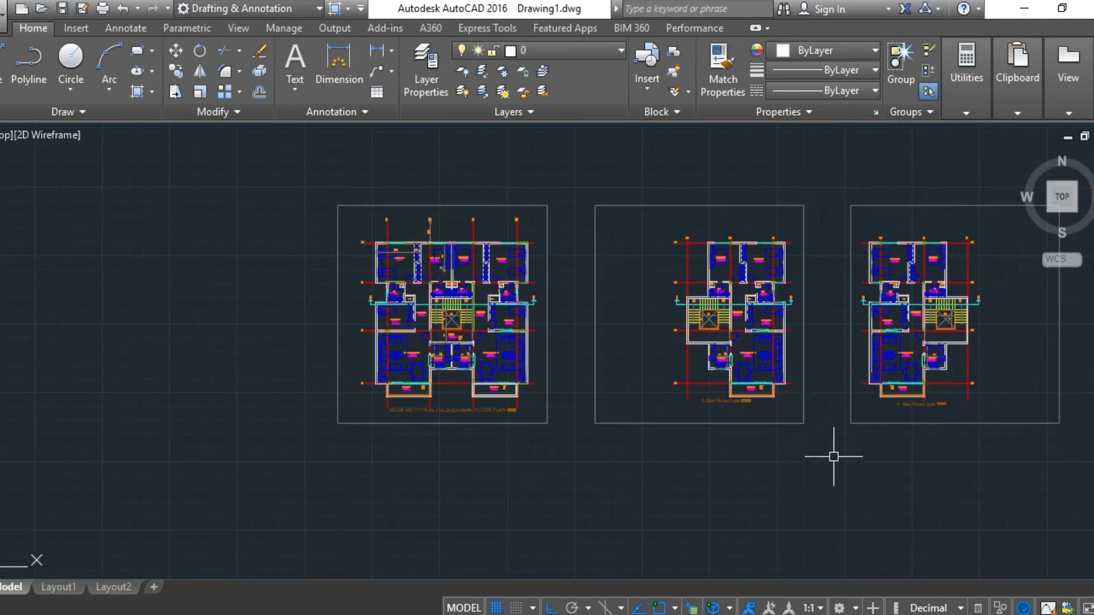
{"action": "left_click", "coordinate": [833, 456]}
{"action": "left_click", "coordinate": [640, 217]}
{"action": "type", "text": "f"}
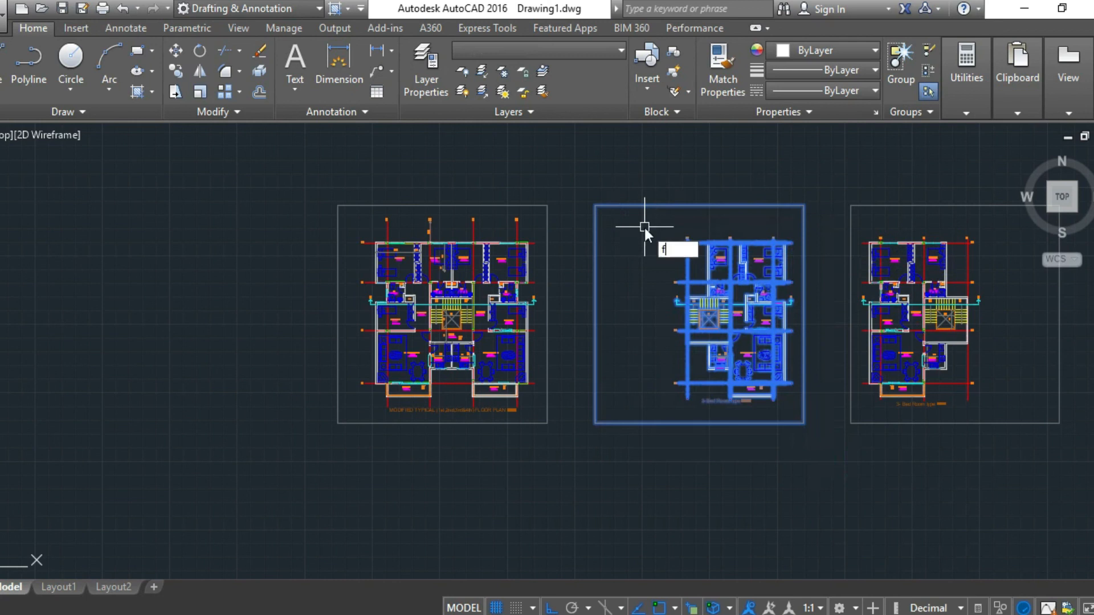
{"action": "type", "text": "ind"}
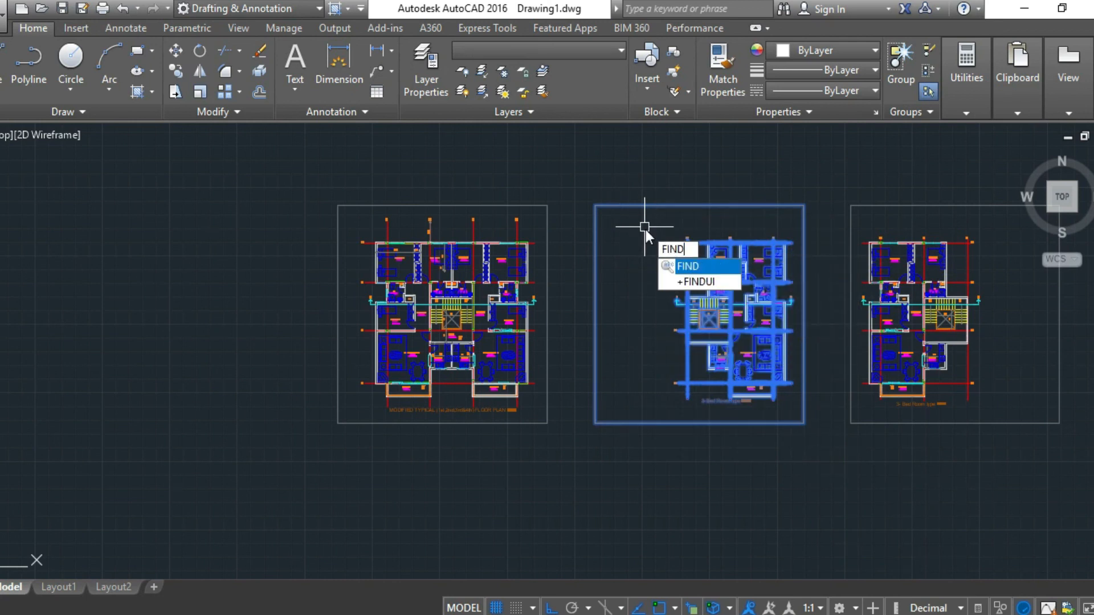
{"action": "key", "text": "Return"}
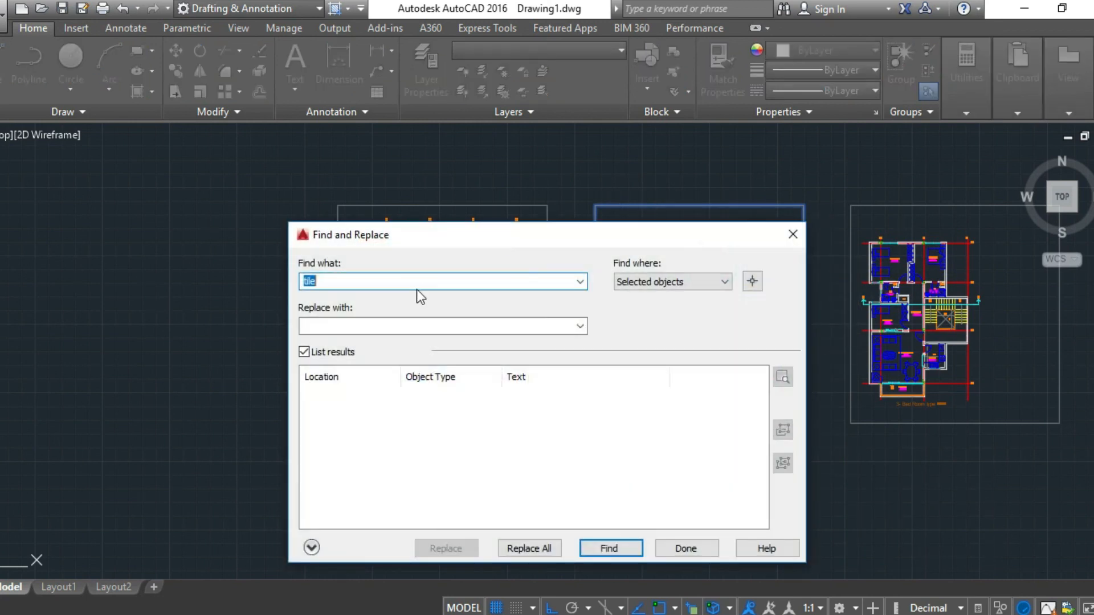
{"action": "type", "text": "ceramic tile"}
{"action": "key", "text": "Return"}
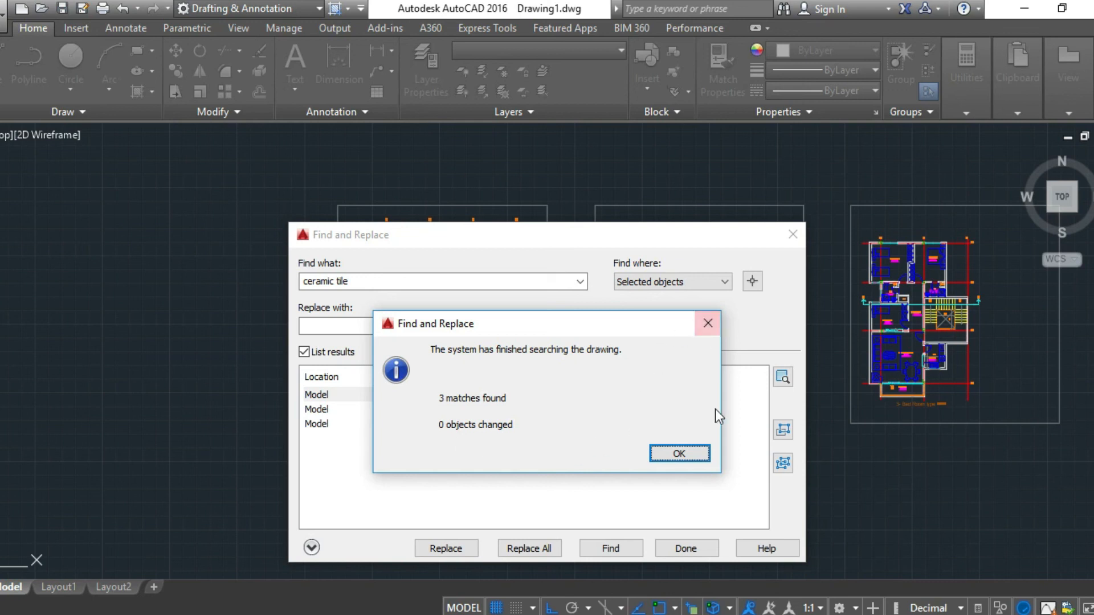
{"action": "left_click", "coordinate": [679, 453]}
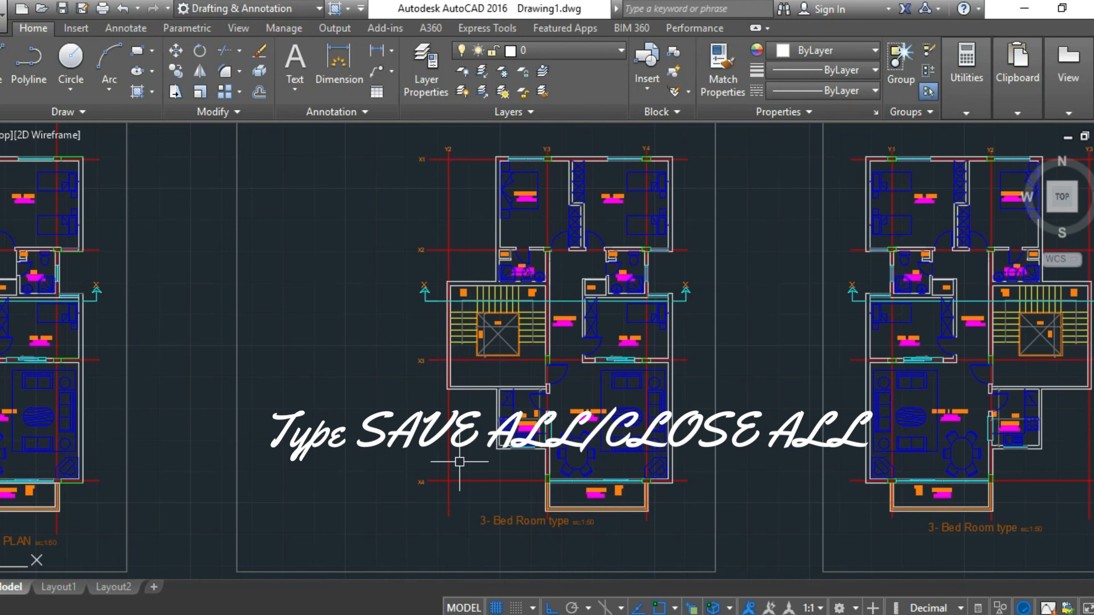
Save all open drawings with the SAVEALL command and close them with CLOSEALL
{"action": "scroll", "coordinate": [459, 462], "scroll_direction": "down", "scroll_amount": 2}
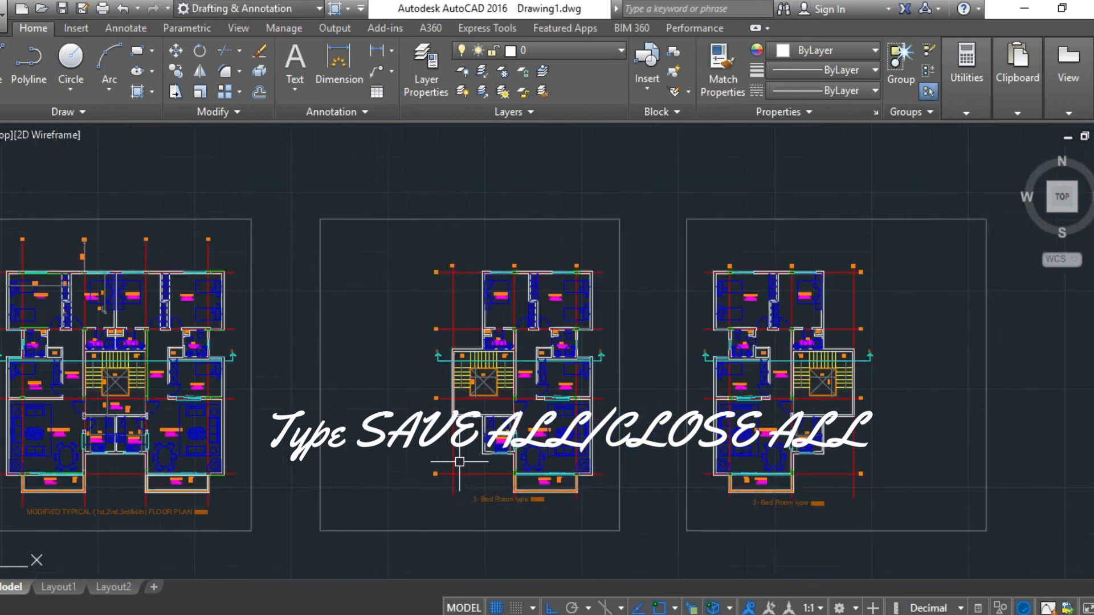
{"action": "key", "text": "ctrl+Tab"}
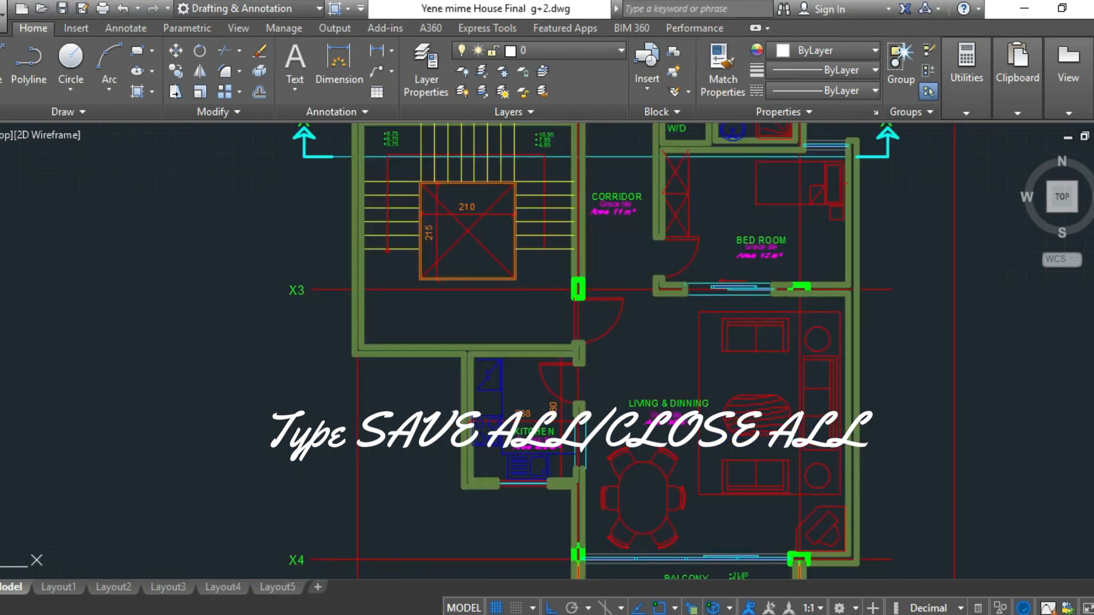
{"action": "key", "text": "ctrl+Tab"}
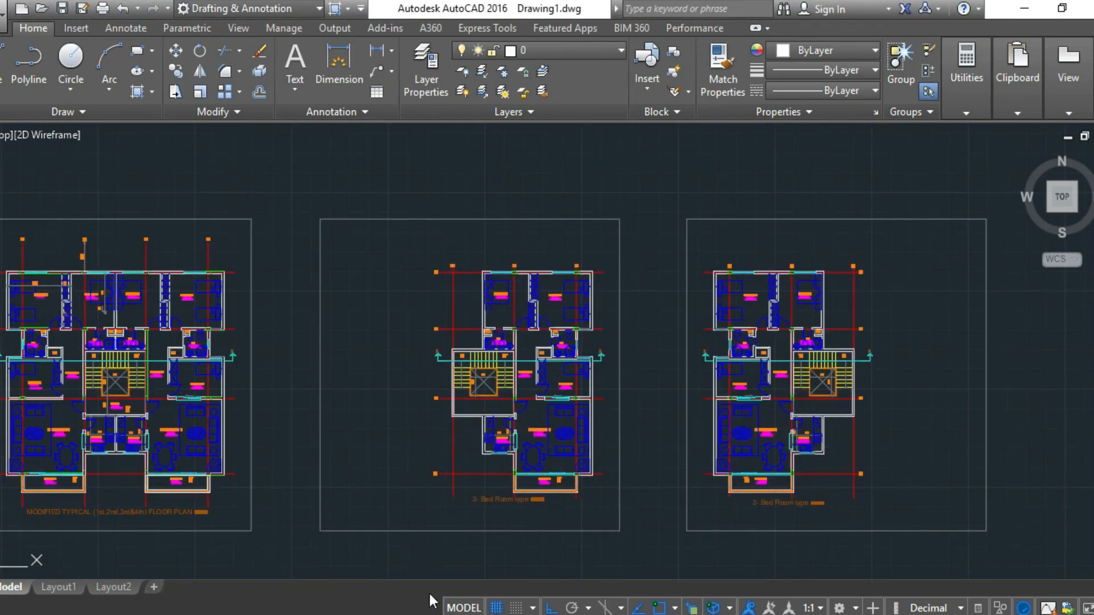
{"action": "type", "text": "Sa"}
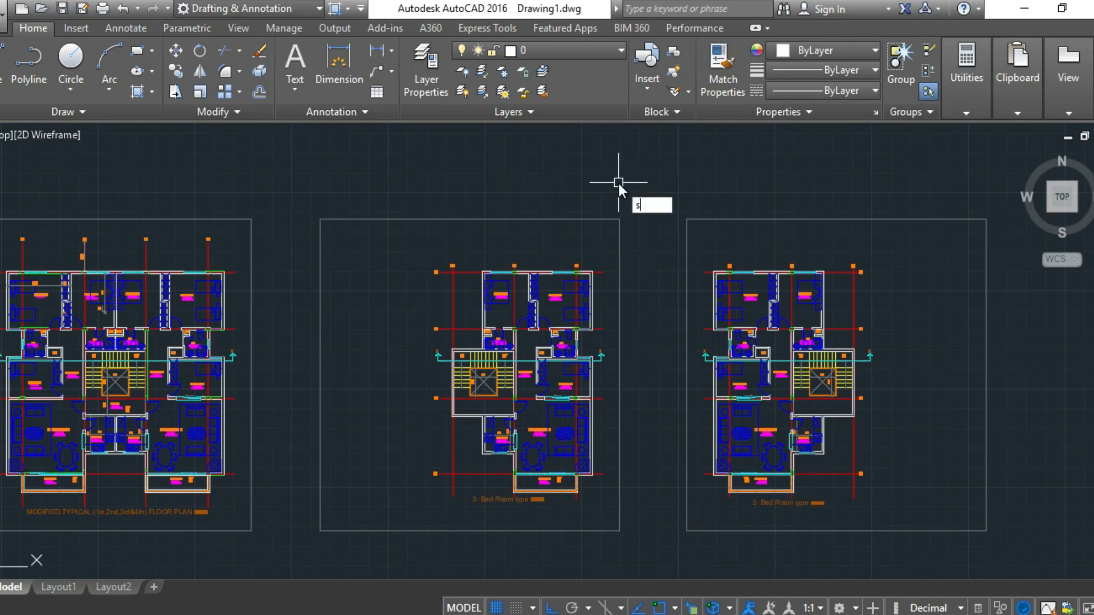
{"action": "type", "text": "ve"}
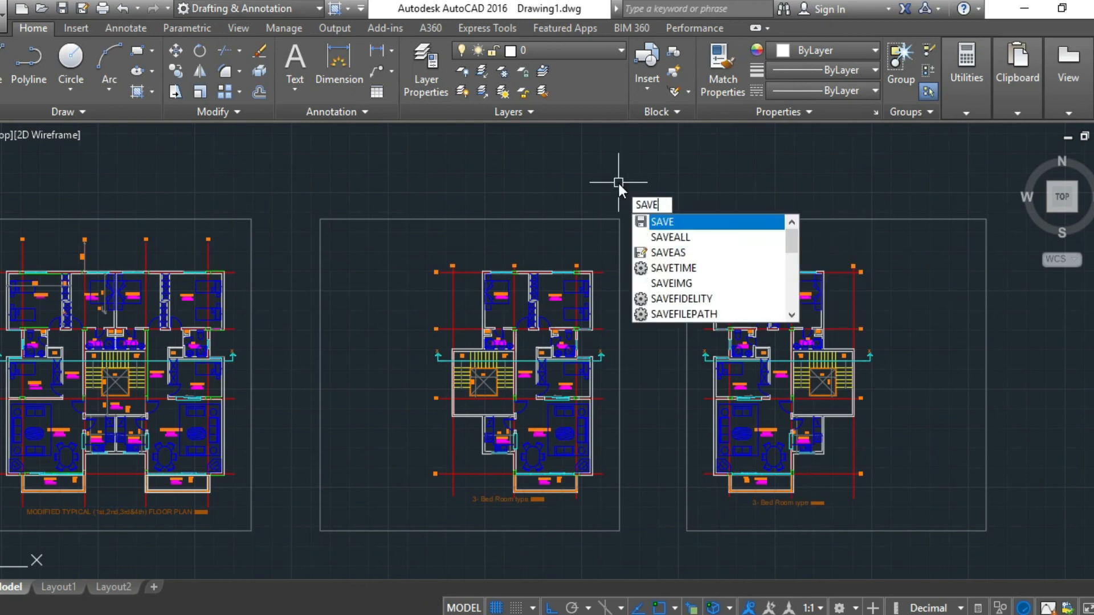
{"action": "left_click", "coordinate": [676, 239]}
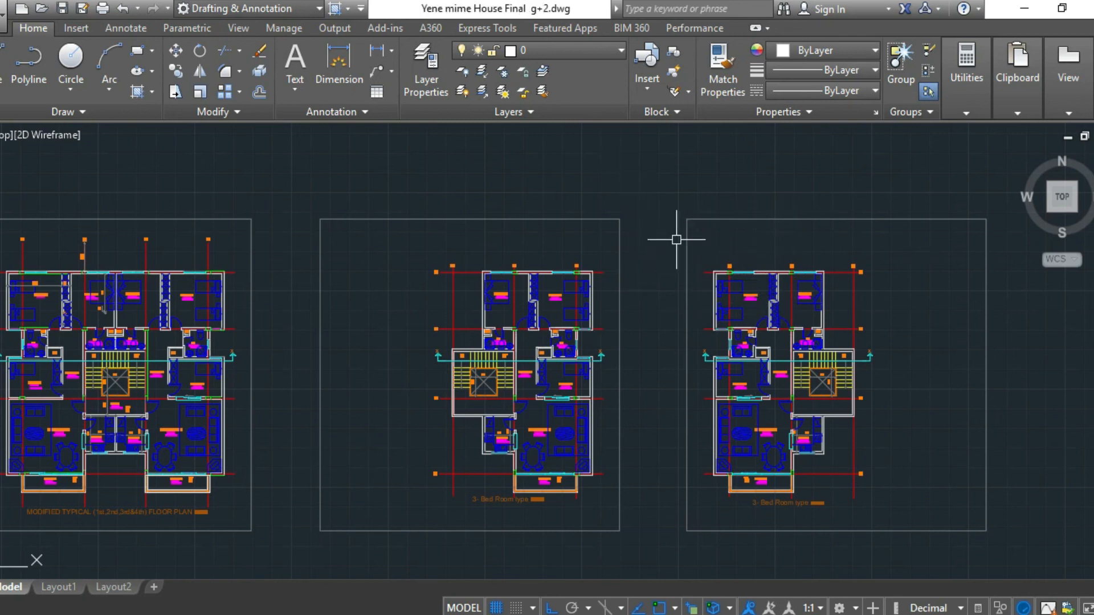
{"action": "type", "text": "CL"}
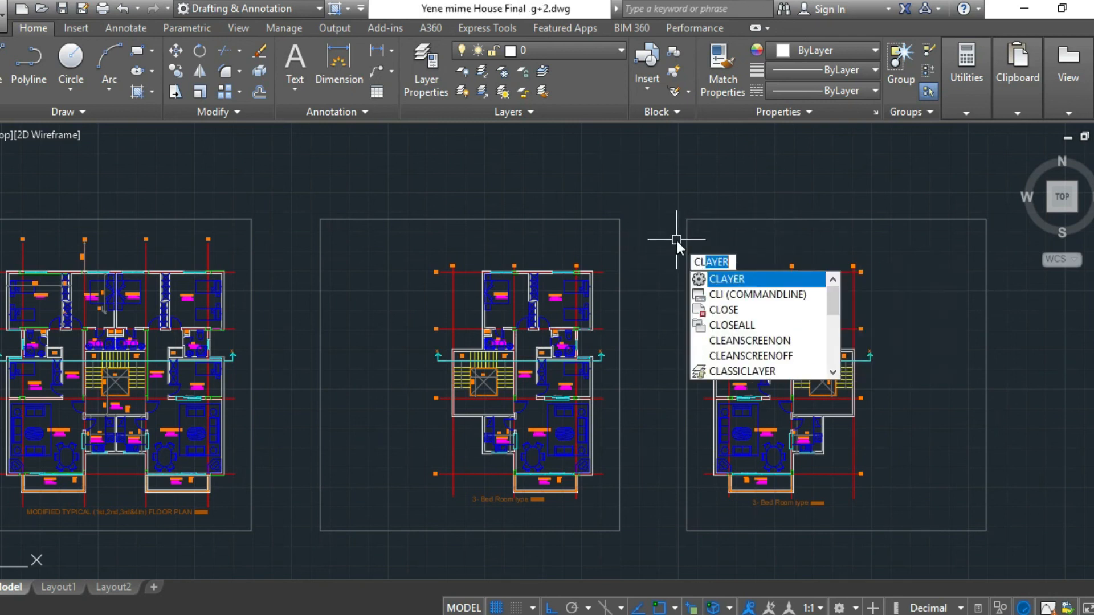
{"action": "left_click", "coordinate": [730, 324]}
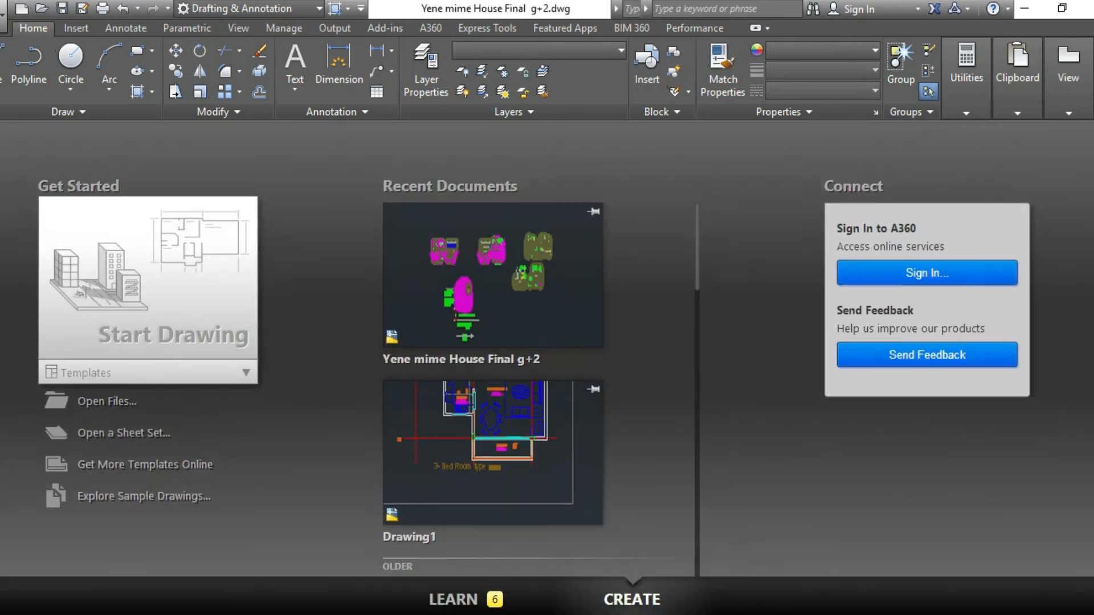